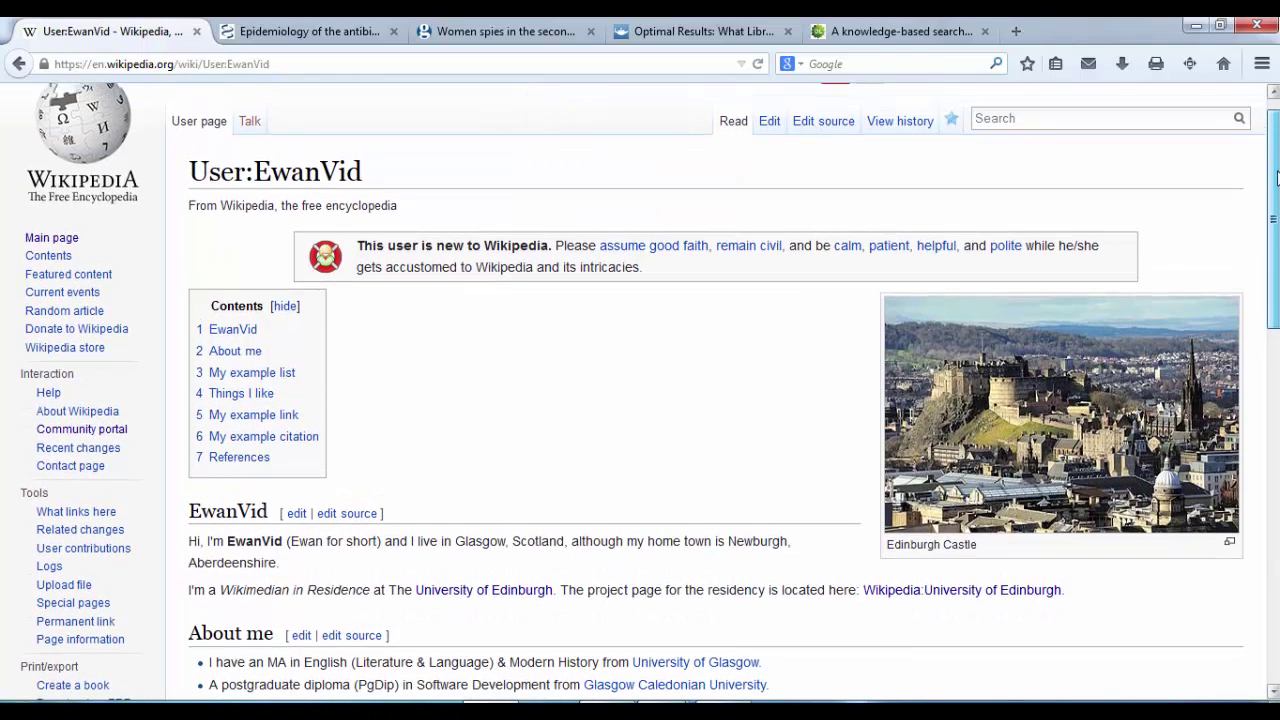
Look through the user page from its introduction to the References section
{"action": "scroll", "coordinate": [1276, 177], "scroll_direction": "up", "scroll_amount": 1}
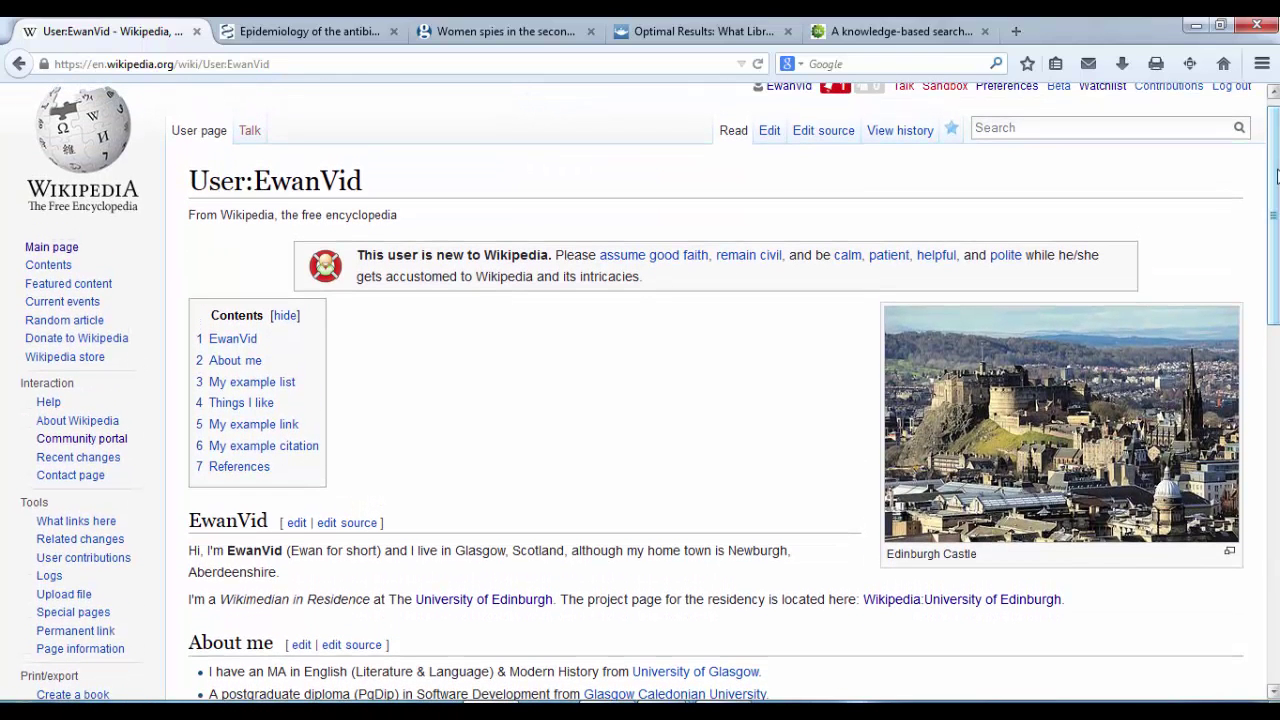
{"action": "scroll", "coordinate": [1276, 177], "scroll_direction": "down", "scroll_amount": 1}
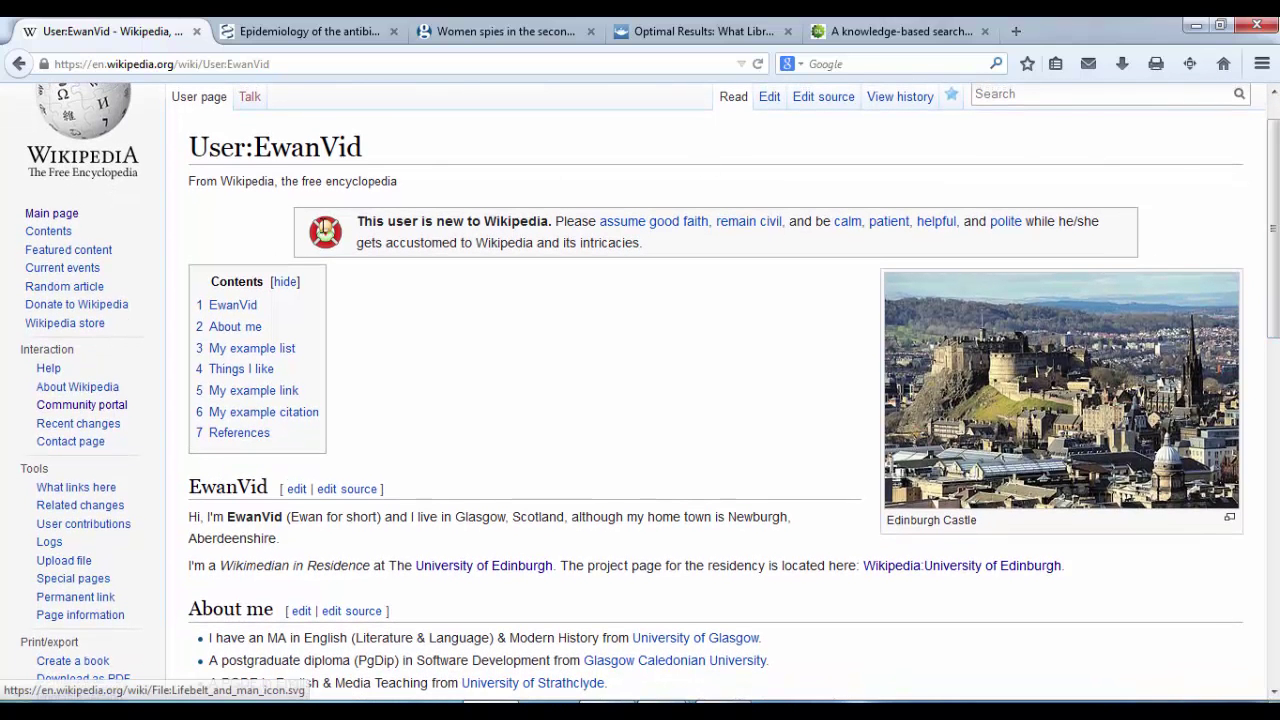
{"action": "left_click_drag", "start_coordinate": [323, 141], "coordinate": [271, 147]}
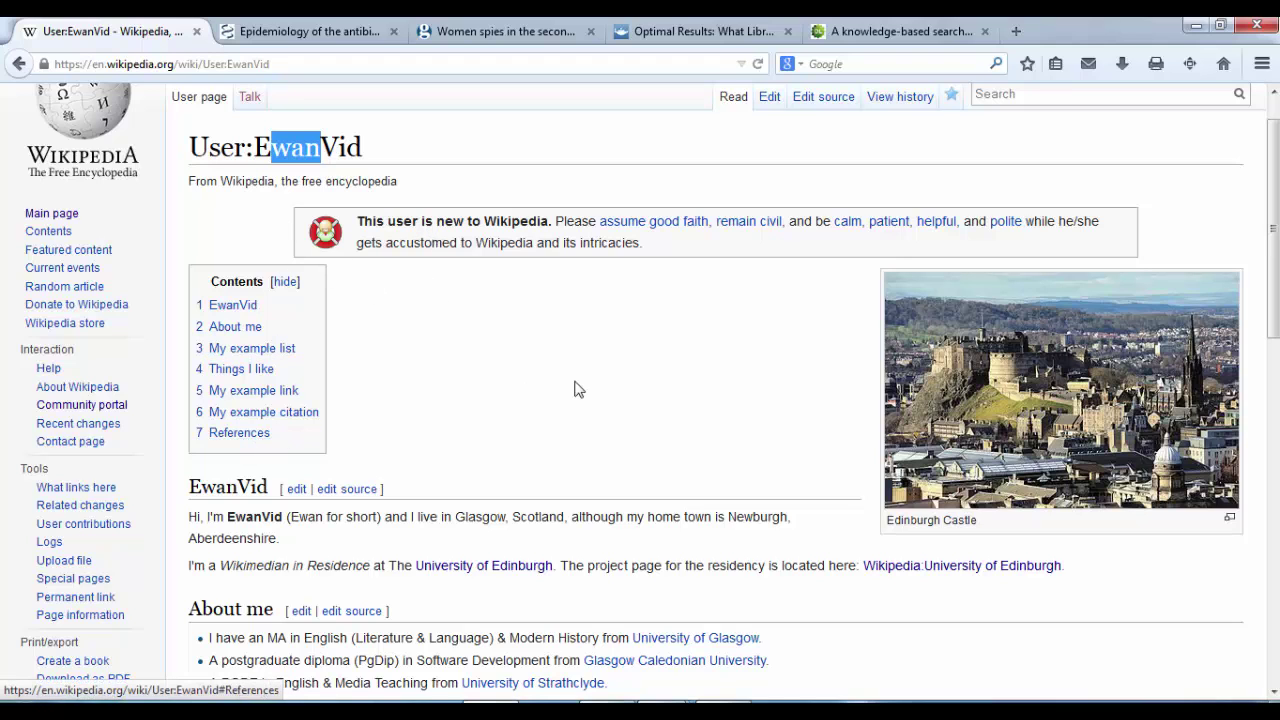
{"action": "scroll", "coordinate": [1021, 341], "scroll_direction": "down", "scroll_amount": 4}
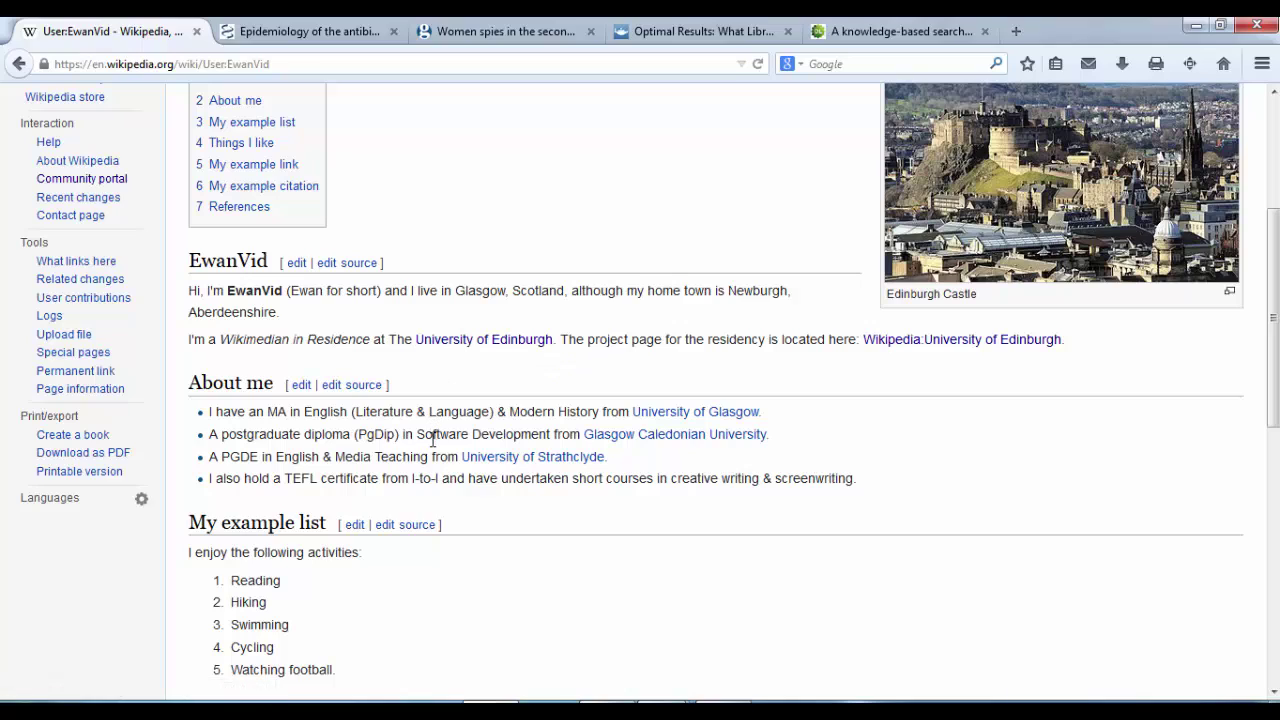
{"action": "left_click_drag", "start_coordinate": [1273, 325], "coordinate": [1273, 512]}
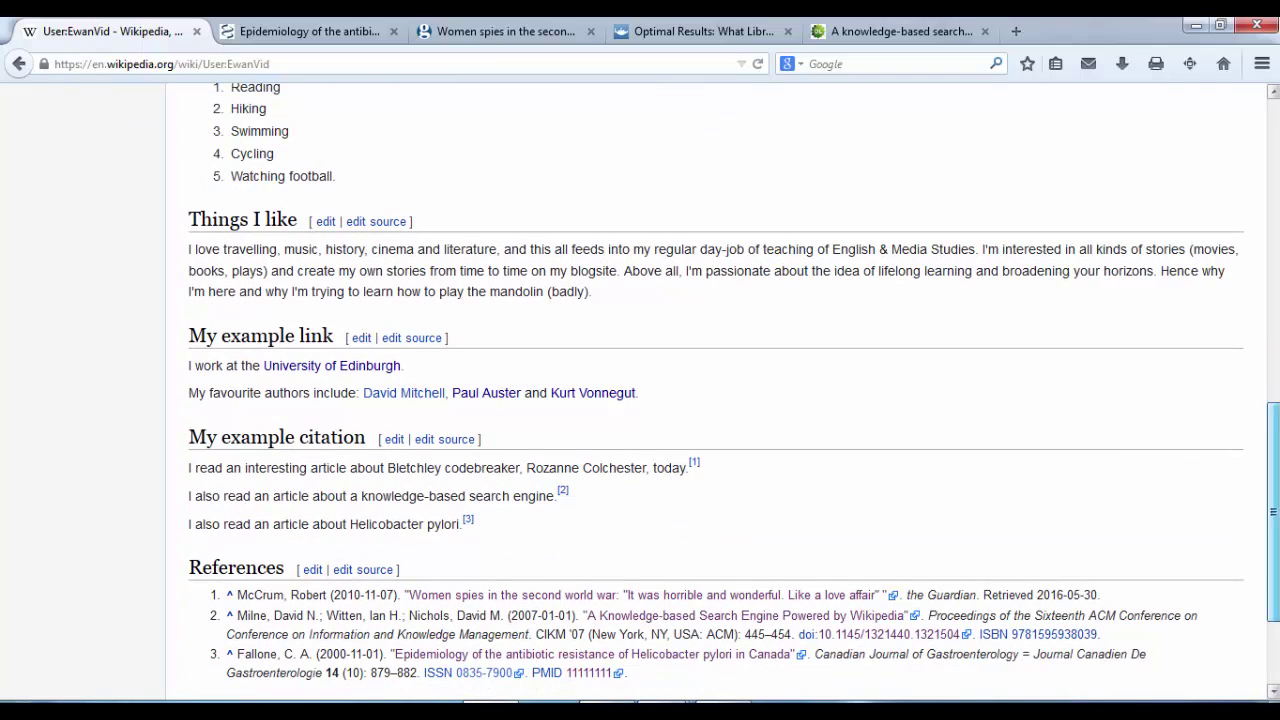
{"action": "left_click_drag", "start_coordinate": [1273, 510], "coordinate": [1273, 555]}
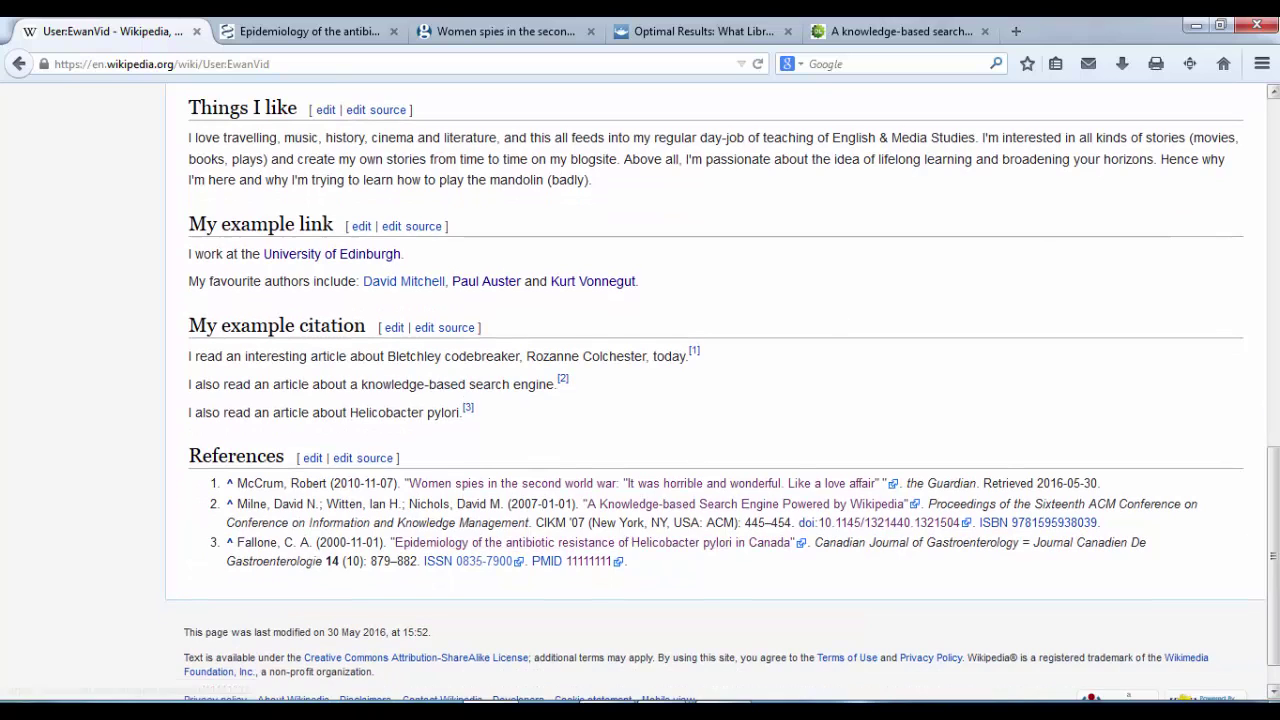
{"action": "key", "text": "Return"}
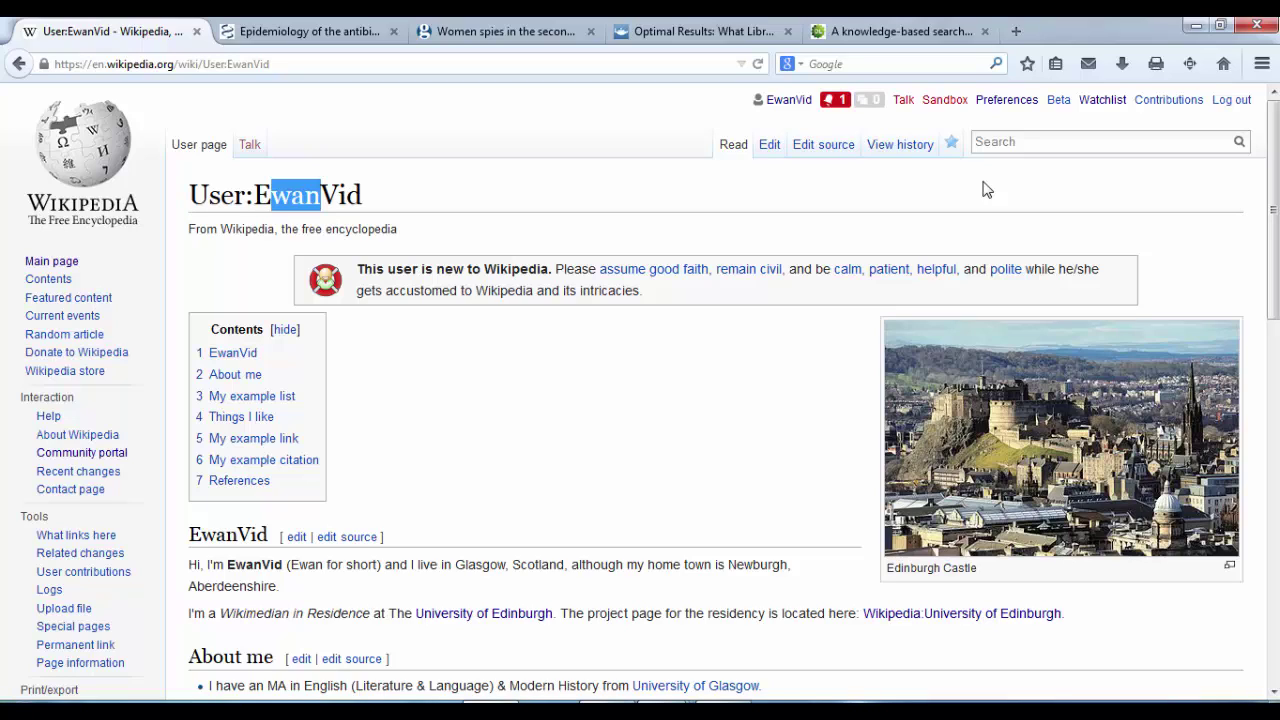
Open the user page for visual editing and look over its content down to the references
{"action": "left_click", "coordinate": [770, 148]}
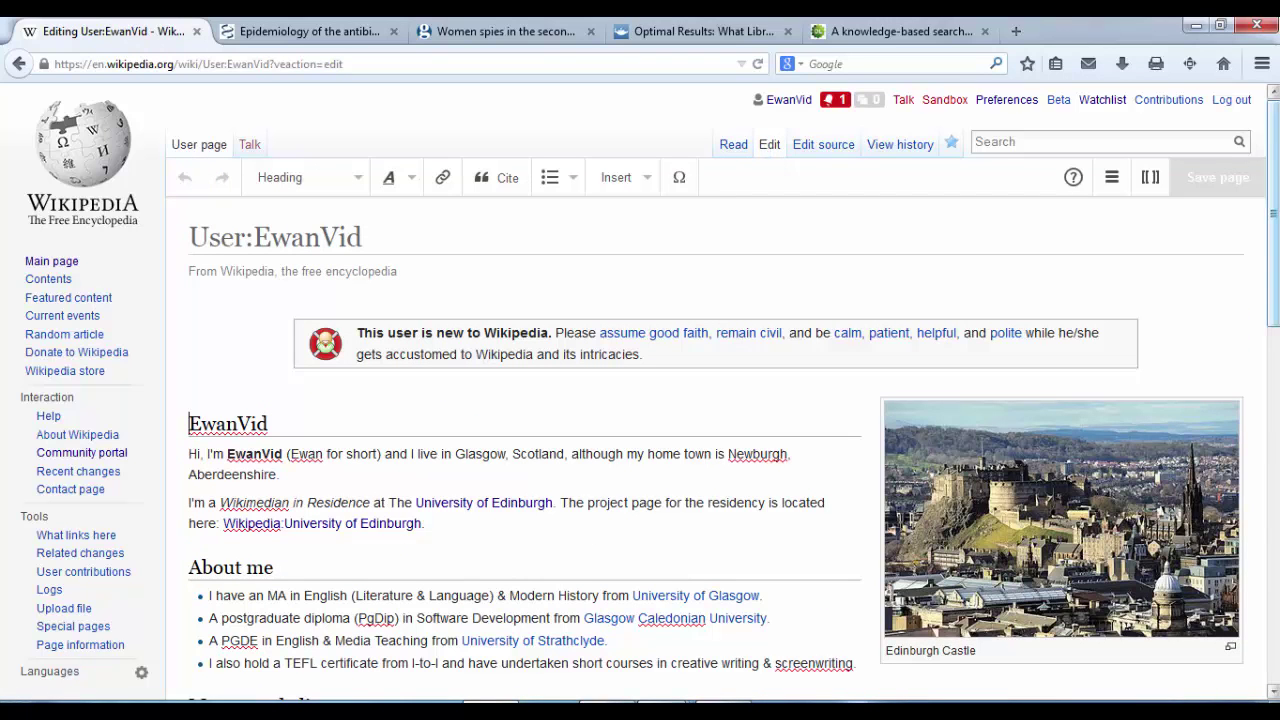
{"action": "scroll", "coordinate": [700, 400], "scroll_direction": "down", "scroll_amount": 7}
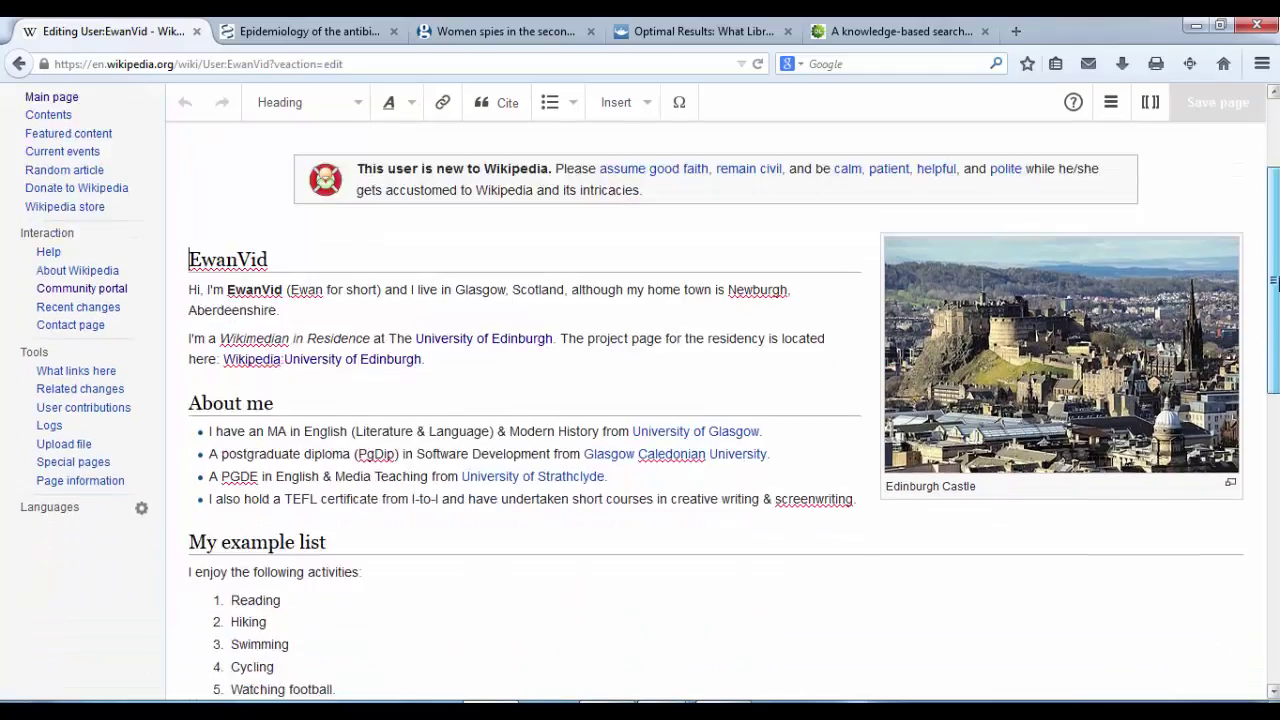
{"action": "scroll", "coordinate": [700, 400], "scroll_direction": "down", "scroll_amount": 7}
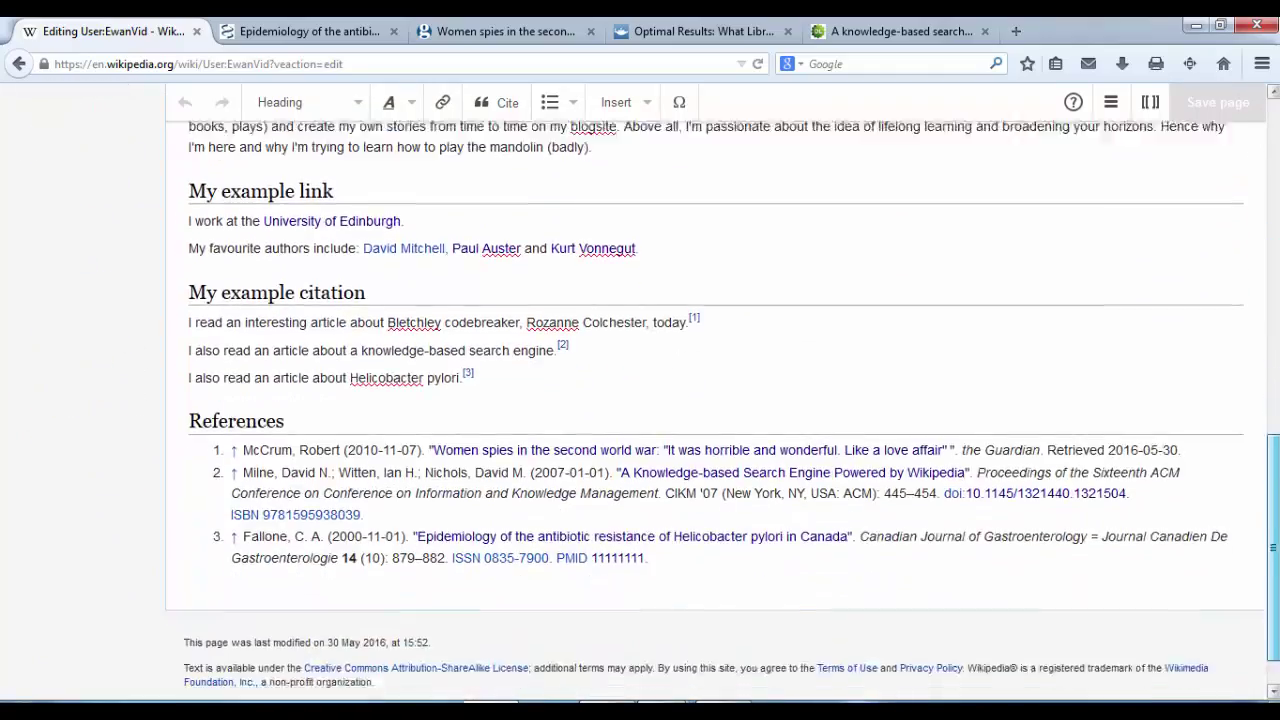
{"action": "scroll", "coordinate": [700, 400], "scroll_direction": "up", "scroll_amount": 15}
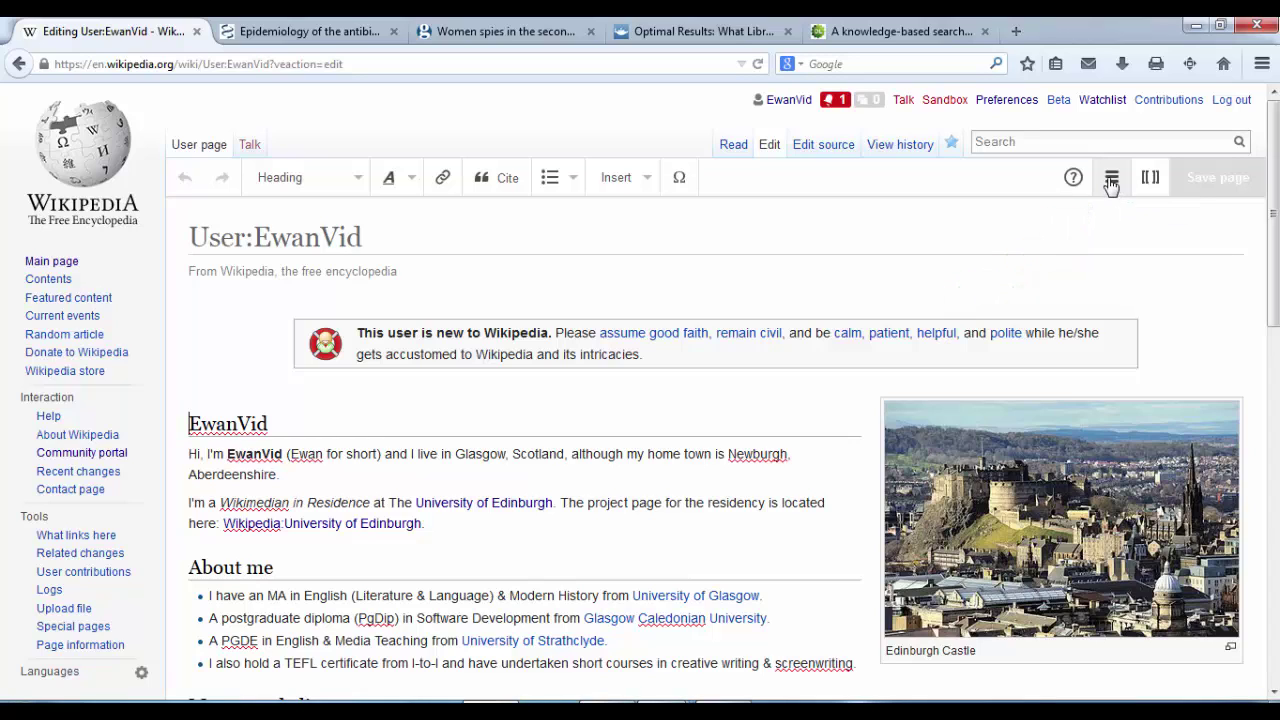
Open the page's category settings and add the existing category "Wikipedians"
{"action": "left_click", "coordinate": [1112, 180]}
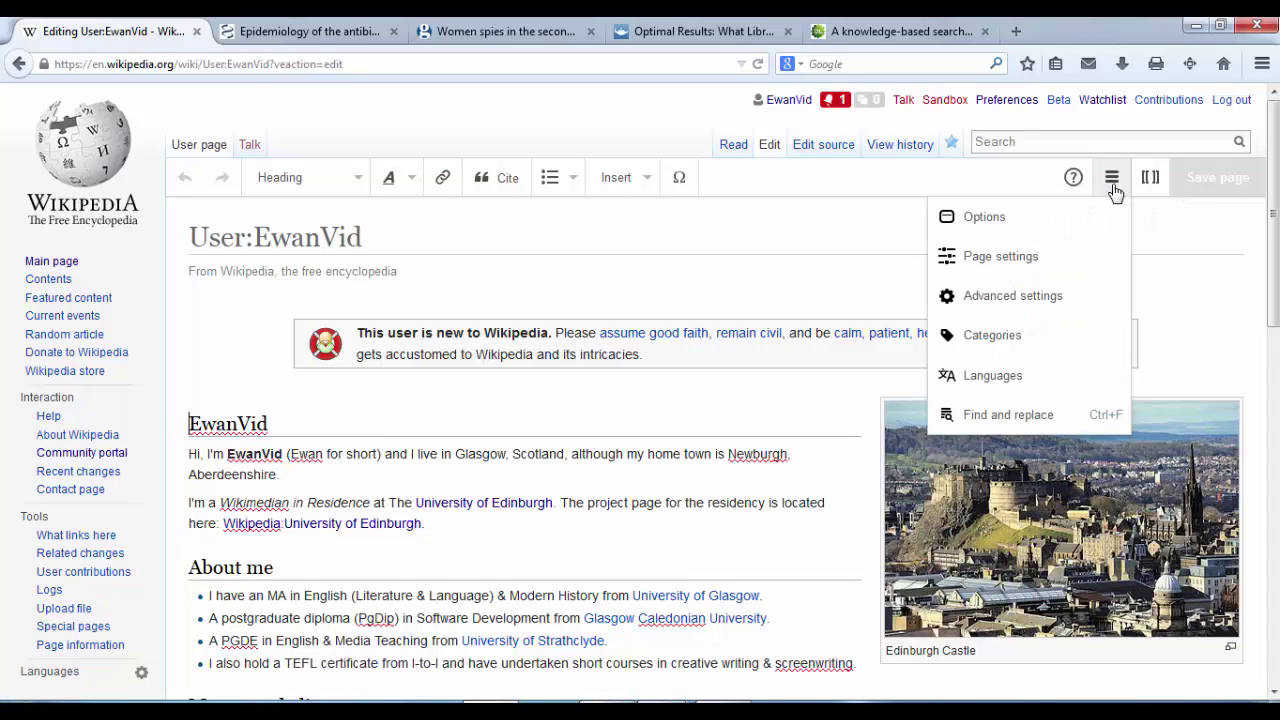
{"action": "left_click", "coordinate": [1024, 330]}
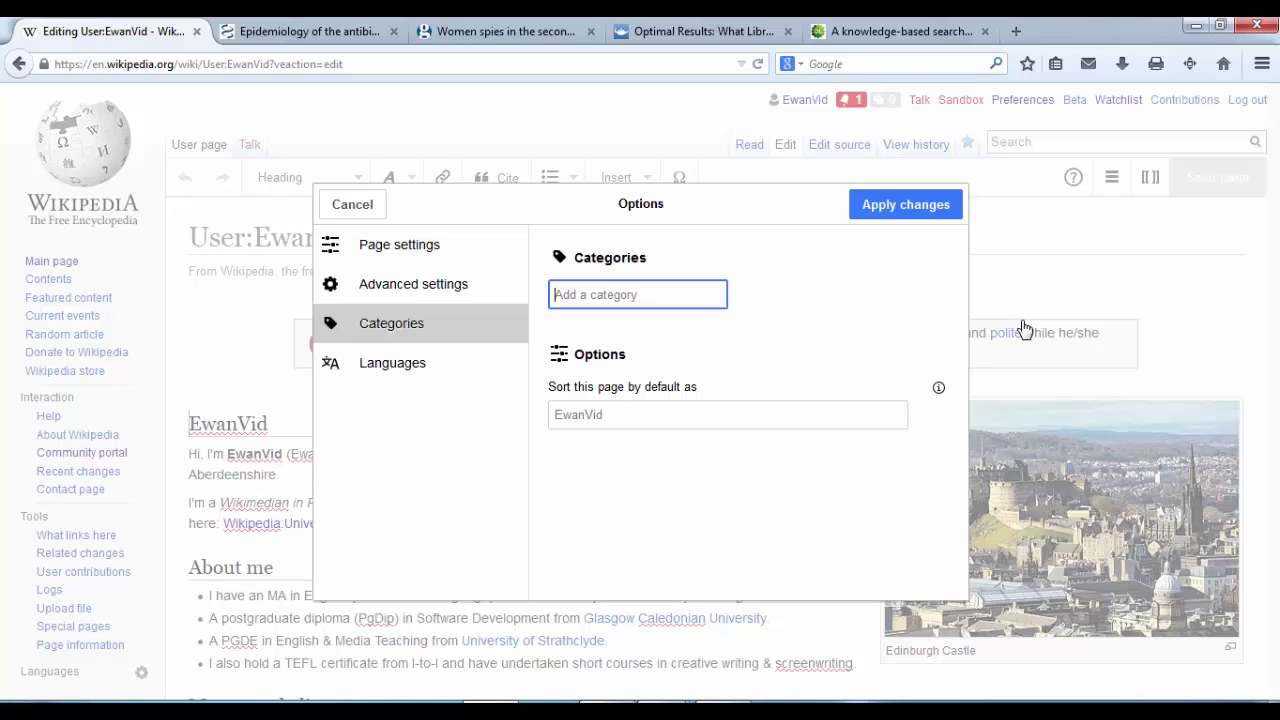
{"action": "type", "text": "Wikipedians"}
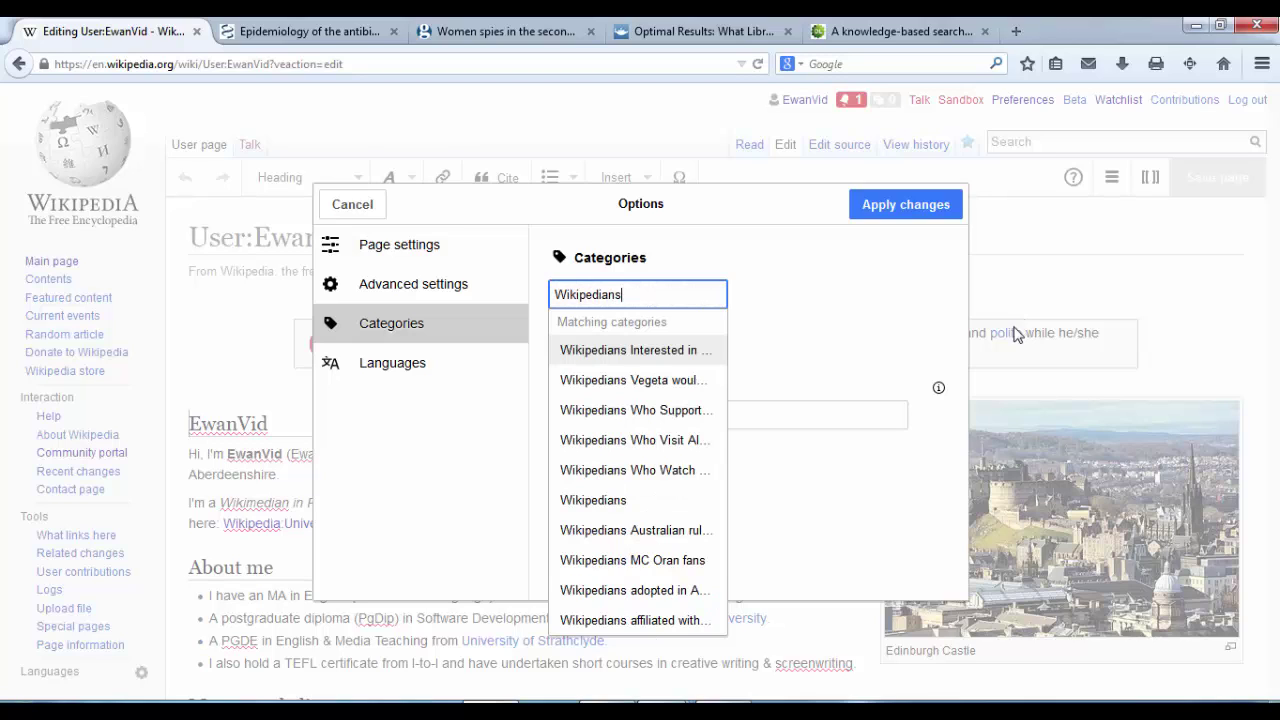
{"action": "left_click", "coordinate": [597, 501]}
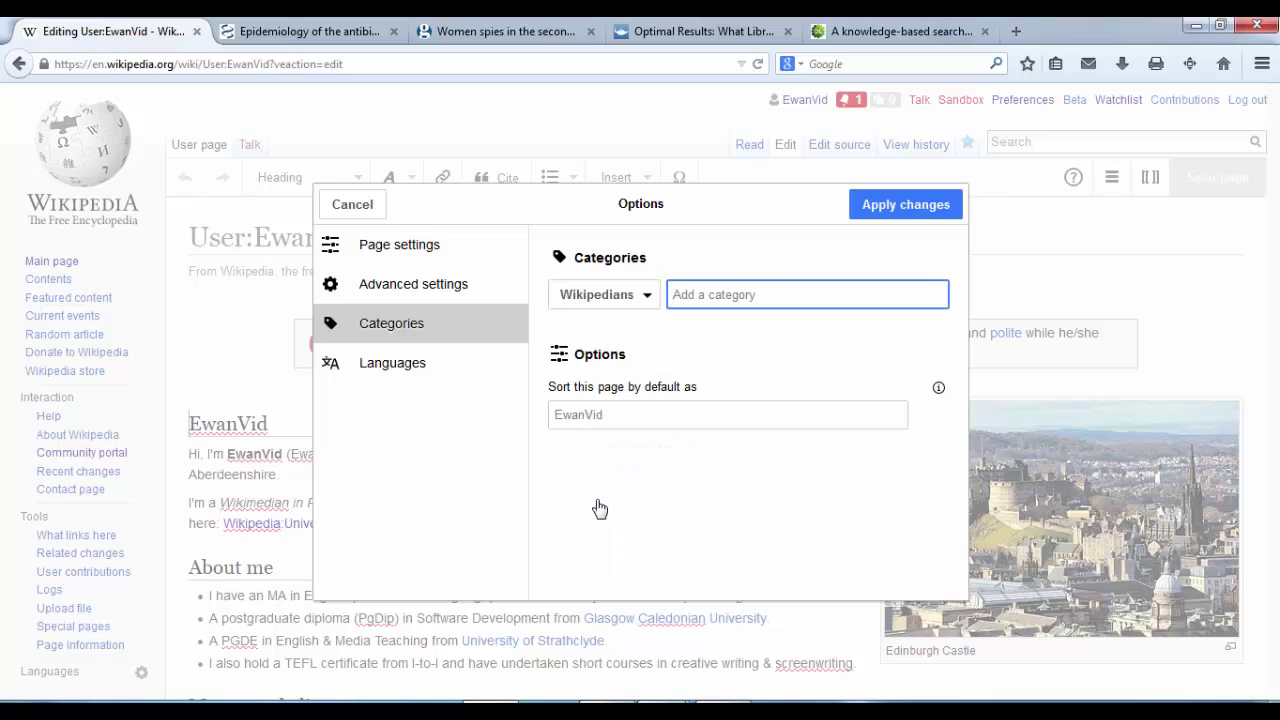
Add the existing category "Wikipedians in Scotland" to the page
{"action": "type", "text": "Wiki"}
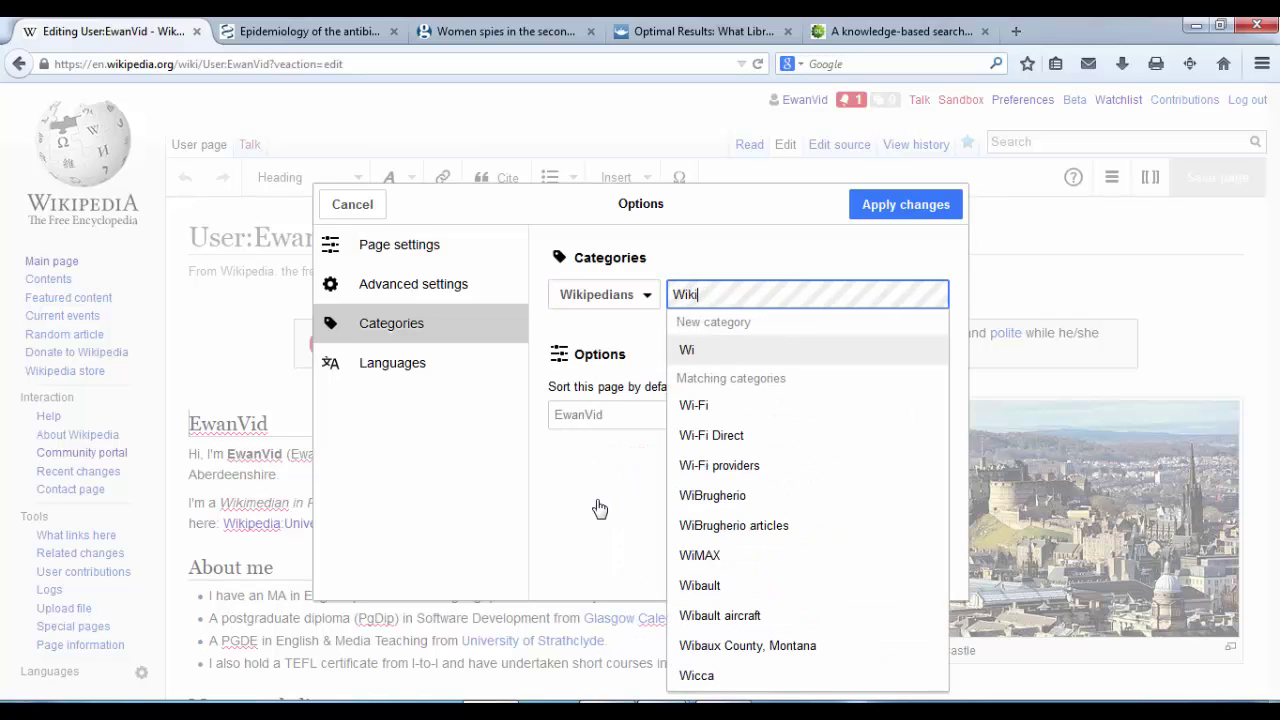
{"action": "type", "text": "pedians in Scvot"}
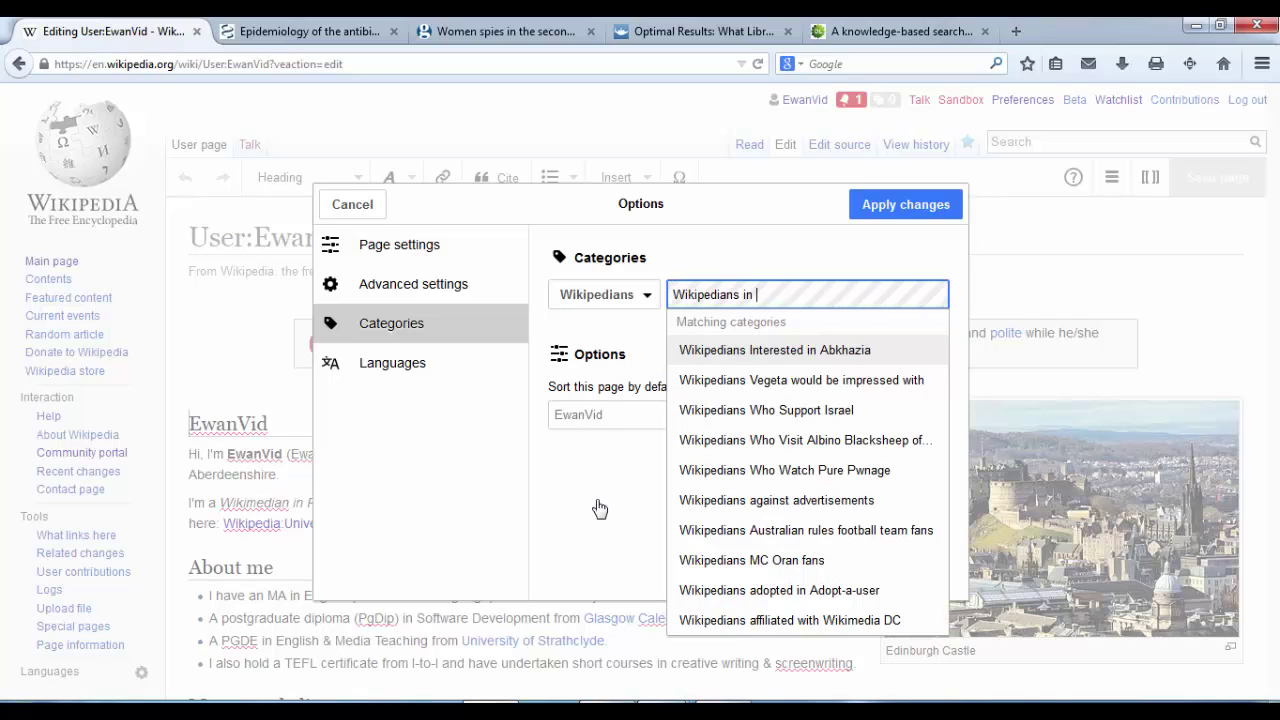
{"action": "key", "text": "BackSpace"}
{"action": "key", "text": "BackSpace"}
{"action": "key", "text": "BackSpace"}
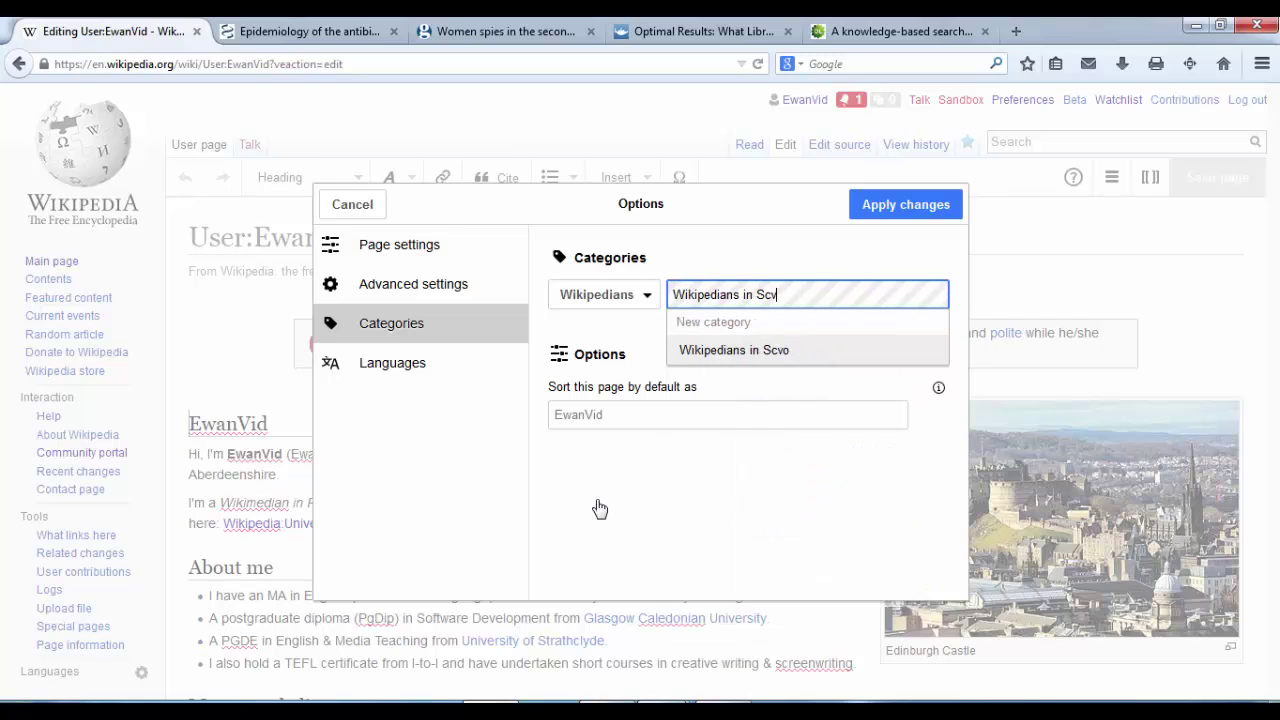
{"action": "type", "text": "otland"}
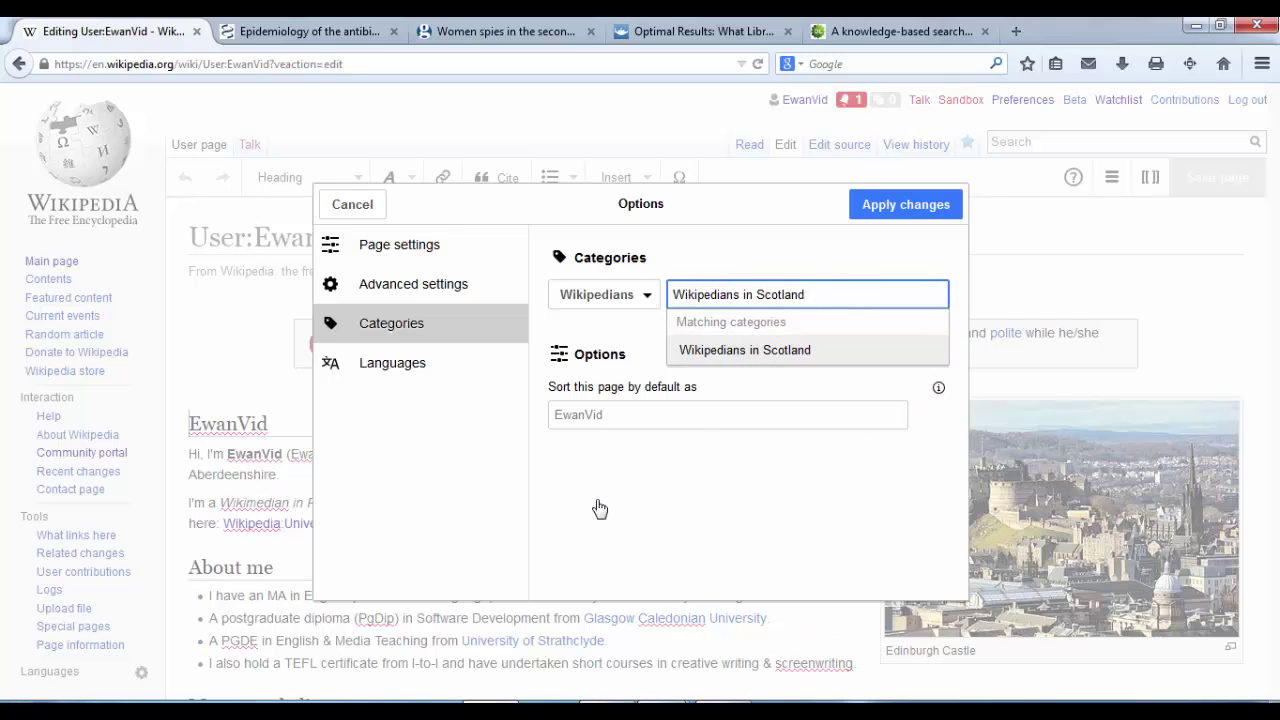
{"action": "left_click", "coordinate": [736, 350]}
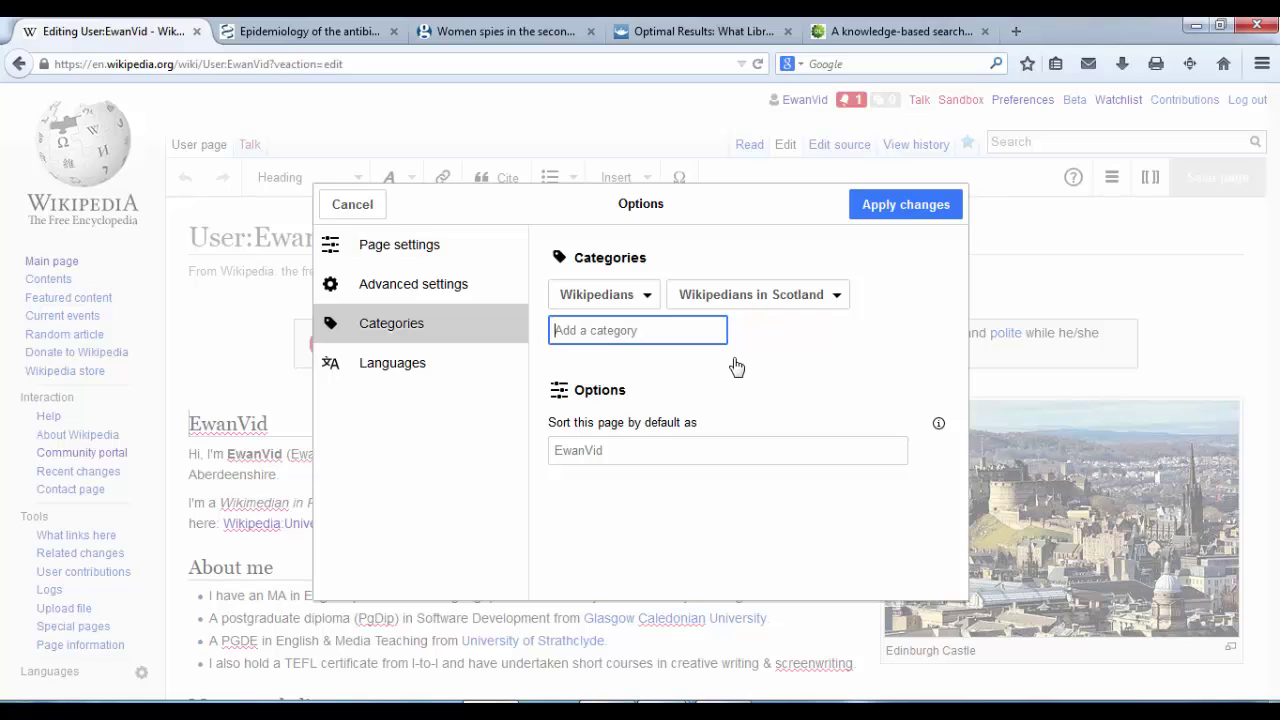
Add the existing category "Wikipedians from Edinburgh" to the page
{"action": "type", "text": "Wikim"}
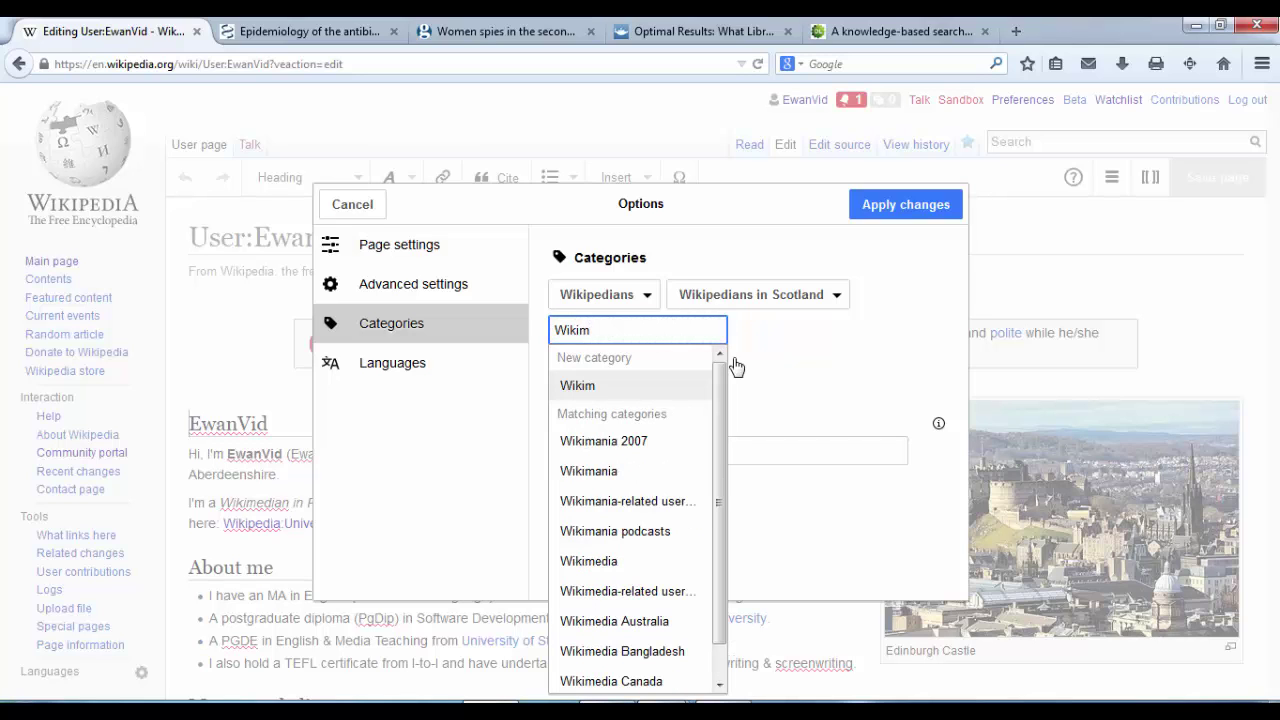
{"action": "key", "text": "BackSpace"}
{"action": "type", "text": "pedians "}
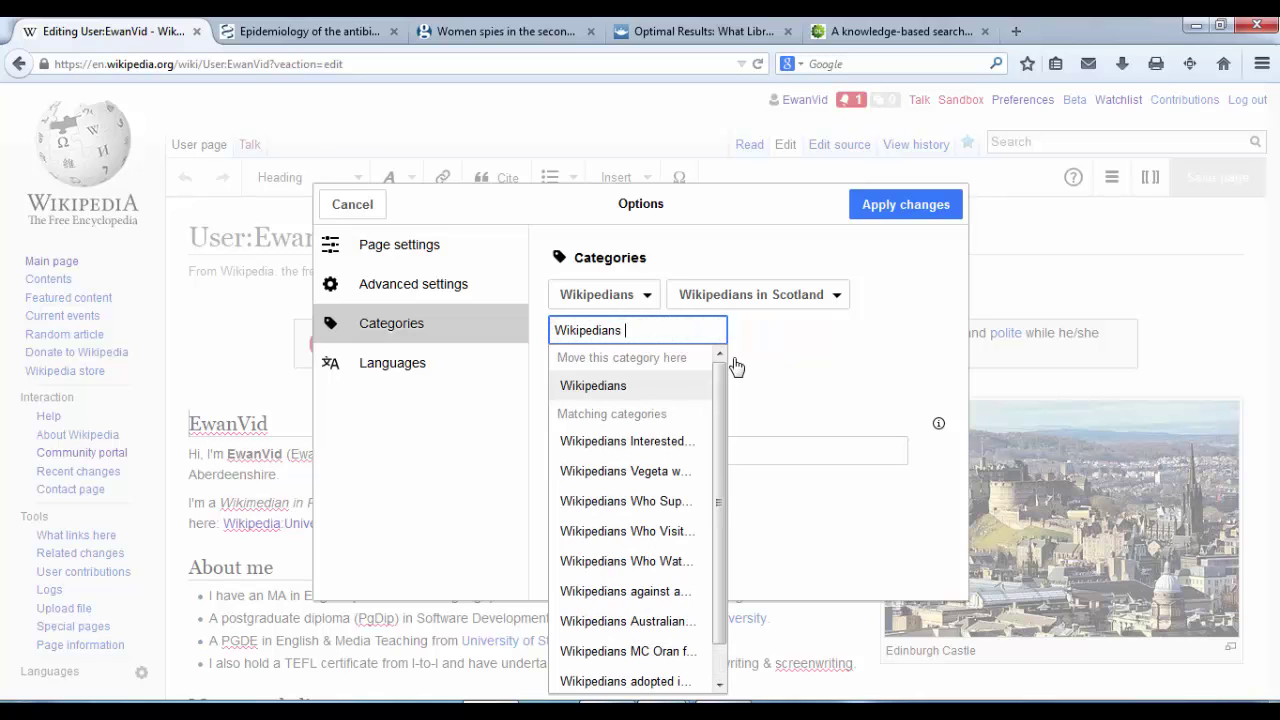
{"action": "type", "text": "from E"}
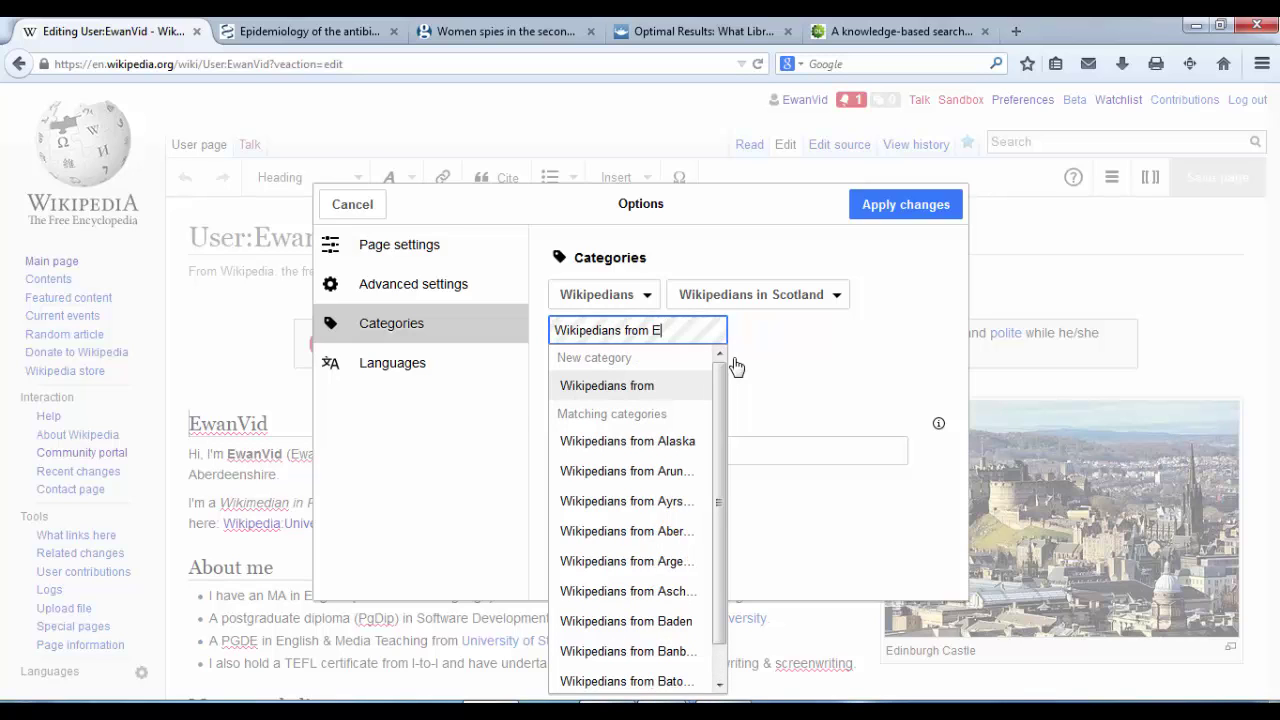
{"action": "type", "text": "dinburgh"}
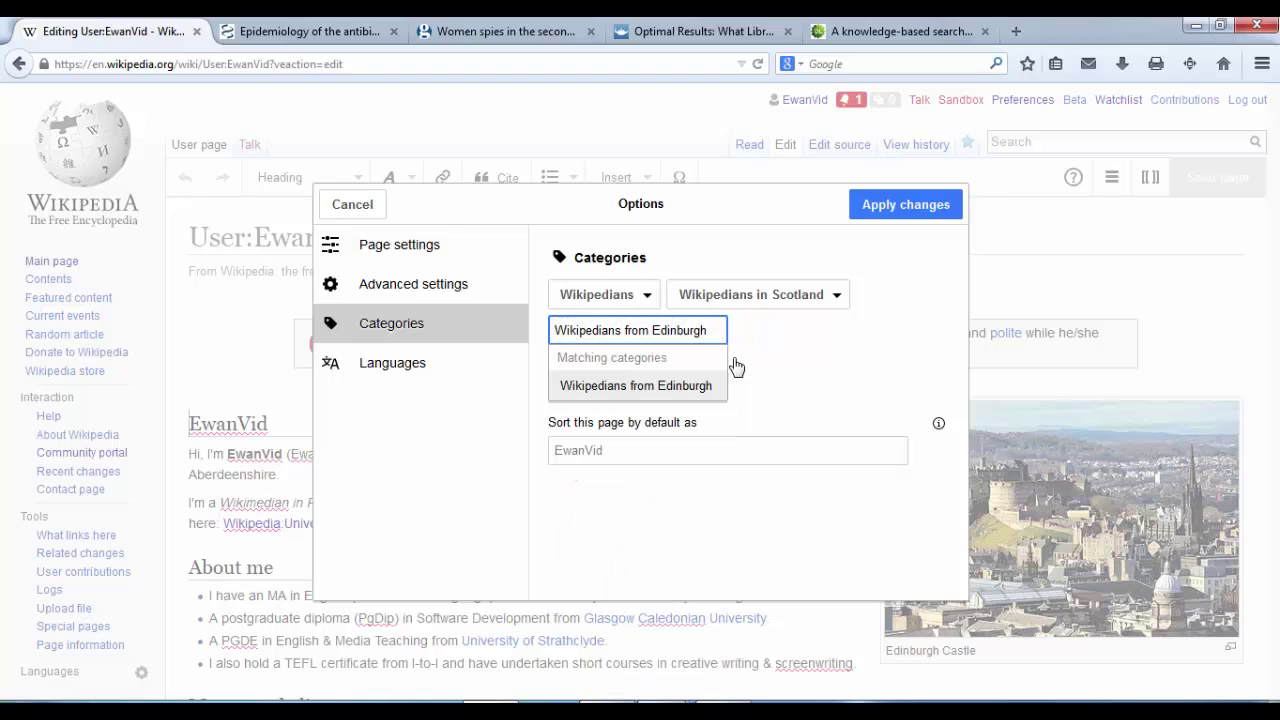
{"action": "left_click", "coordinate": [598, 388]}
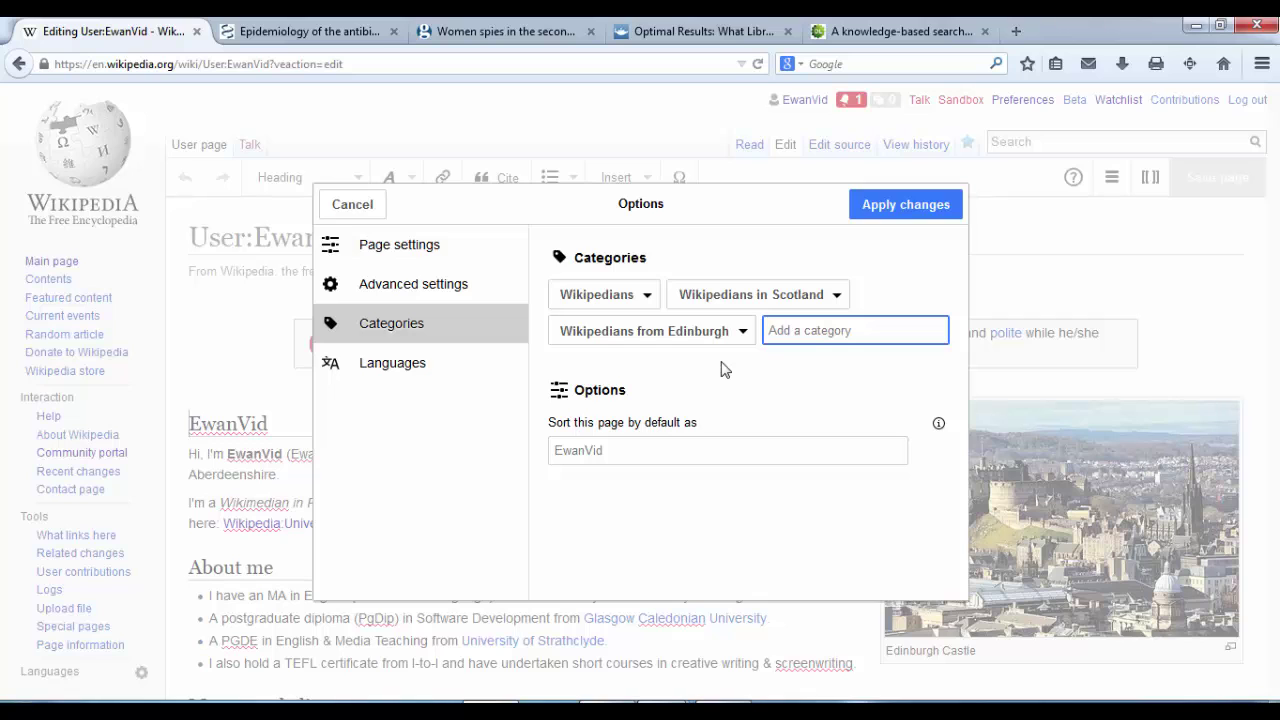
Try adding a new category "Wikipedians in Edinbugh" and remove it from the page again
{"action": "type", "text": "Wik"}
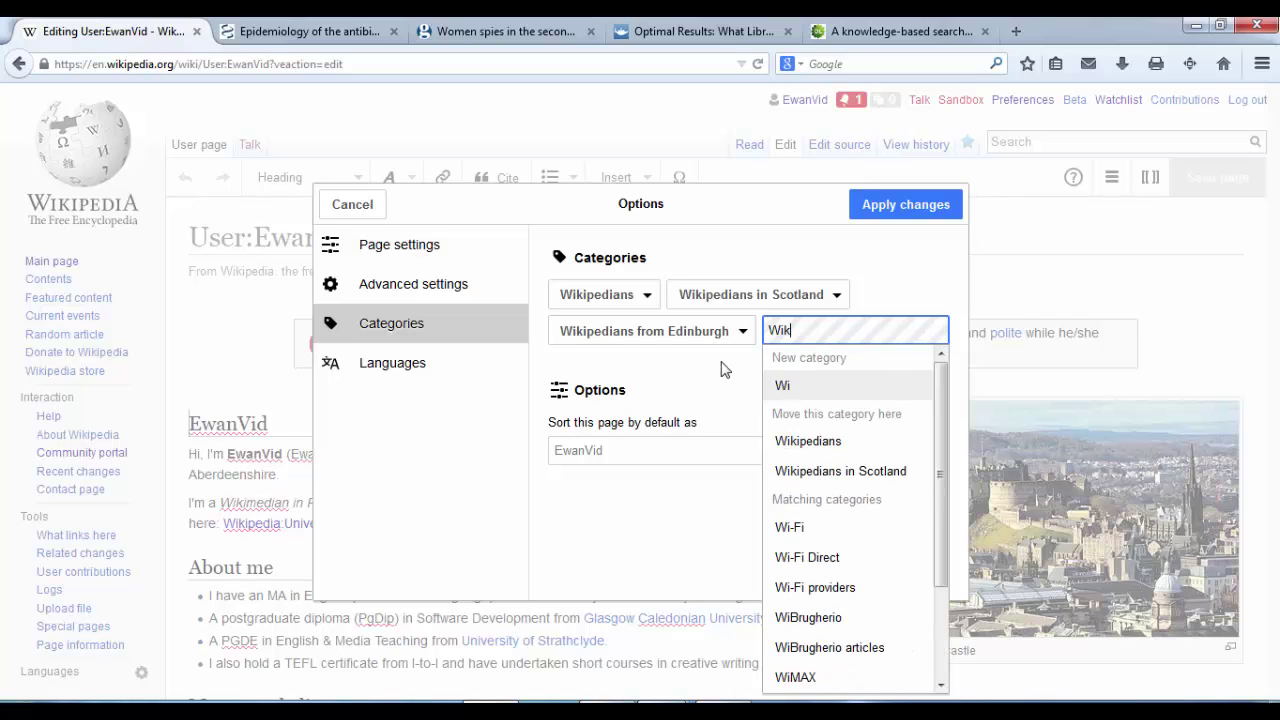
{"action": "type", "text": "ipedians"}
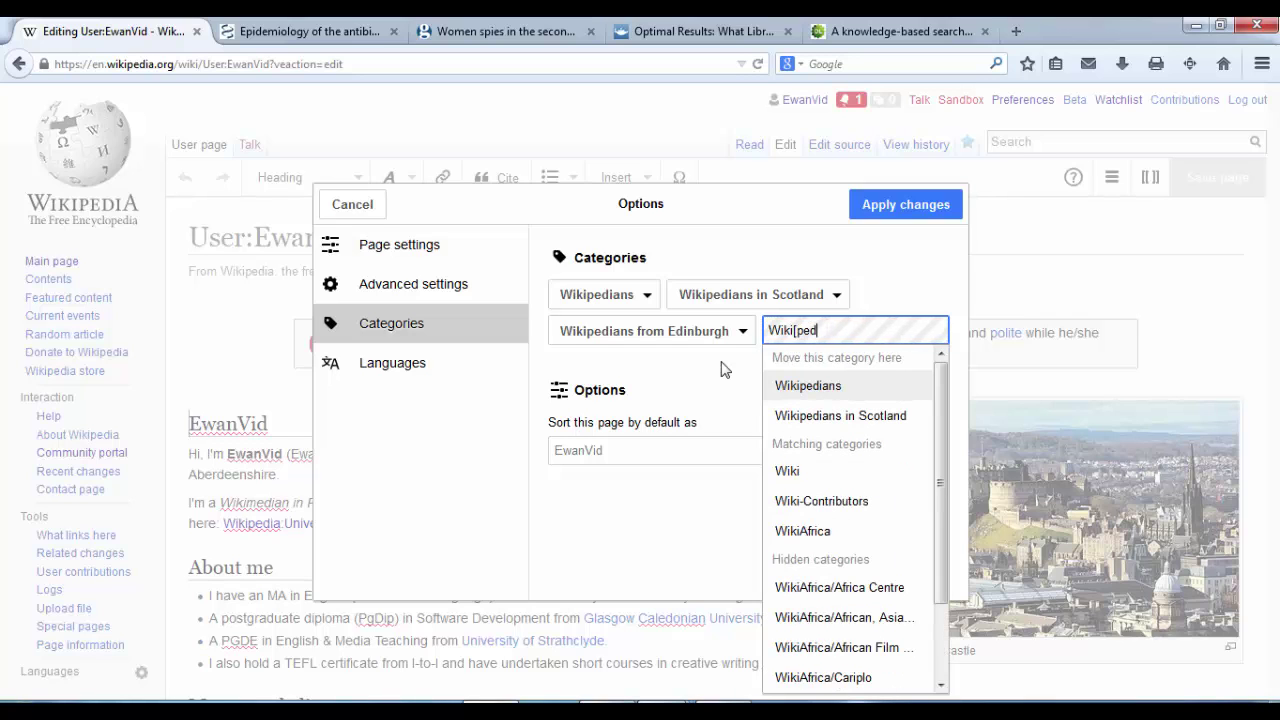
{"action": "key", "text": "BackSpace"}
{"action": "key", "text": "BackSpace"}
{"action": "key", "text": "BackSpace"}
{"action": "key", "text": "BackSpace"}
{"action": "key", "text": "BackSpace"}
{"action": "key", "text": "BackSpace"}
{"action": "key", "text": "BackSpace"}
{"action": "type", "text": "pedians"}
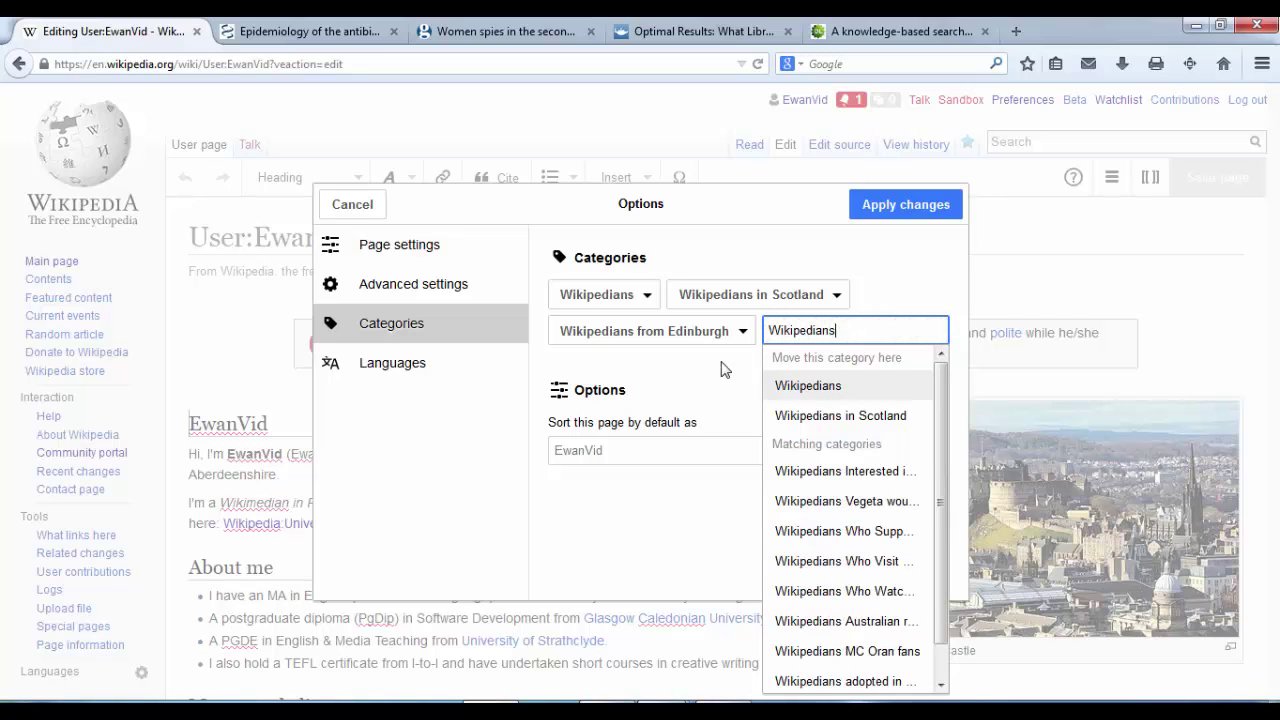
{"action": "type", "text": " in Edin"}
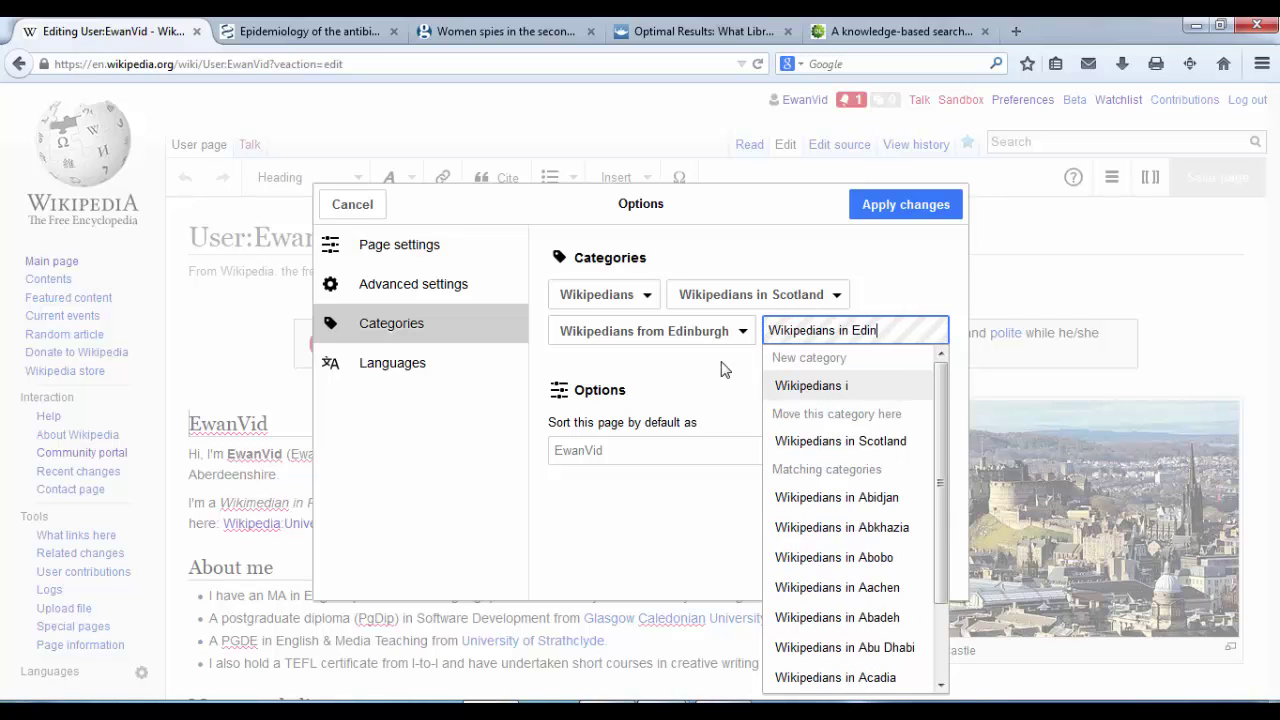
{"action": "type", "text": "burgh"}
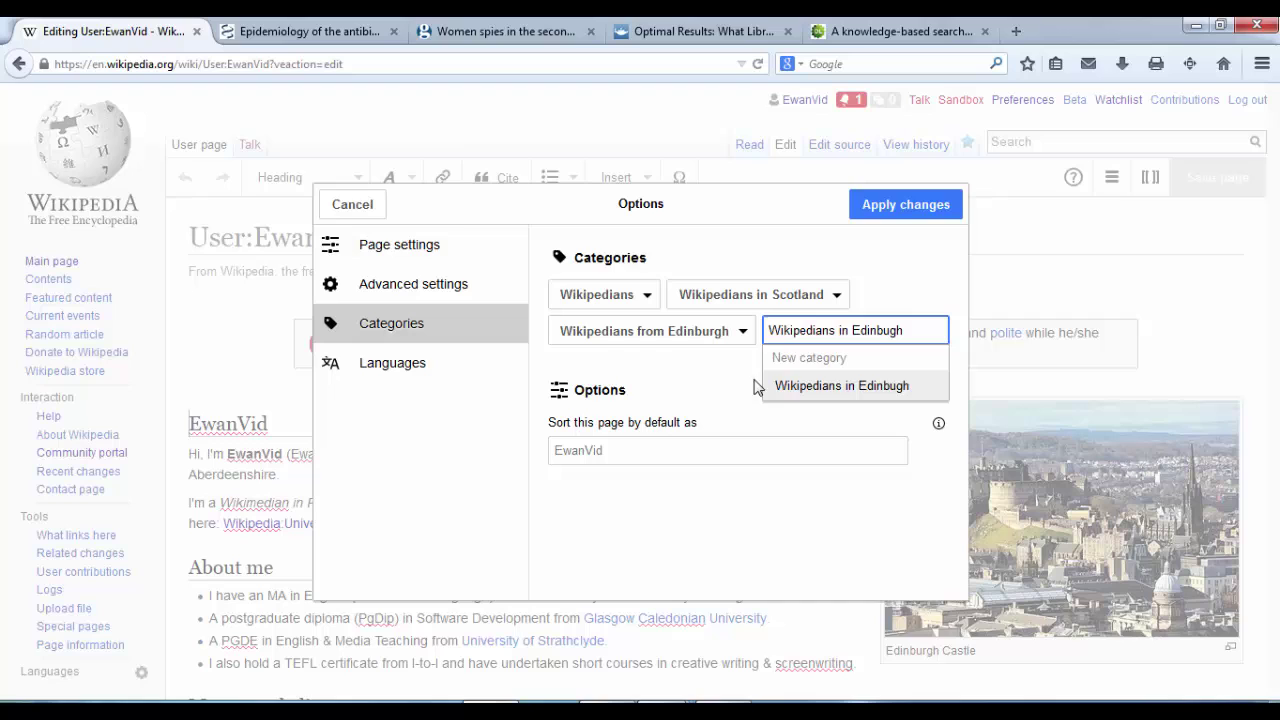
{"action": "left_click", "coordinate": [799, 395]}
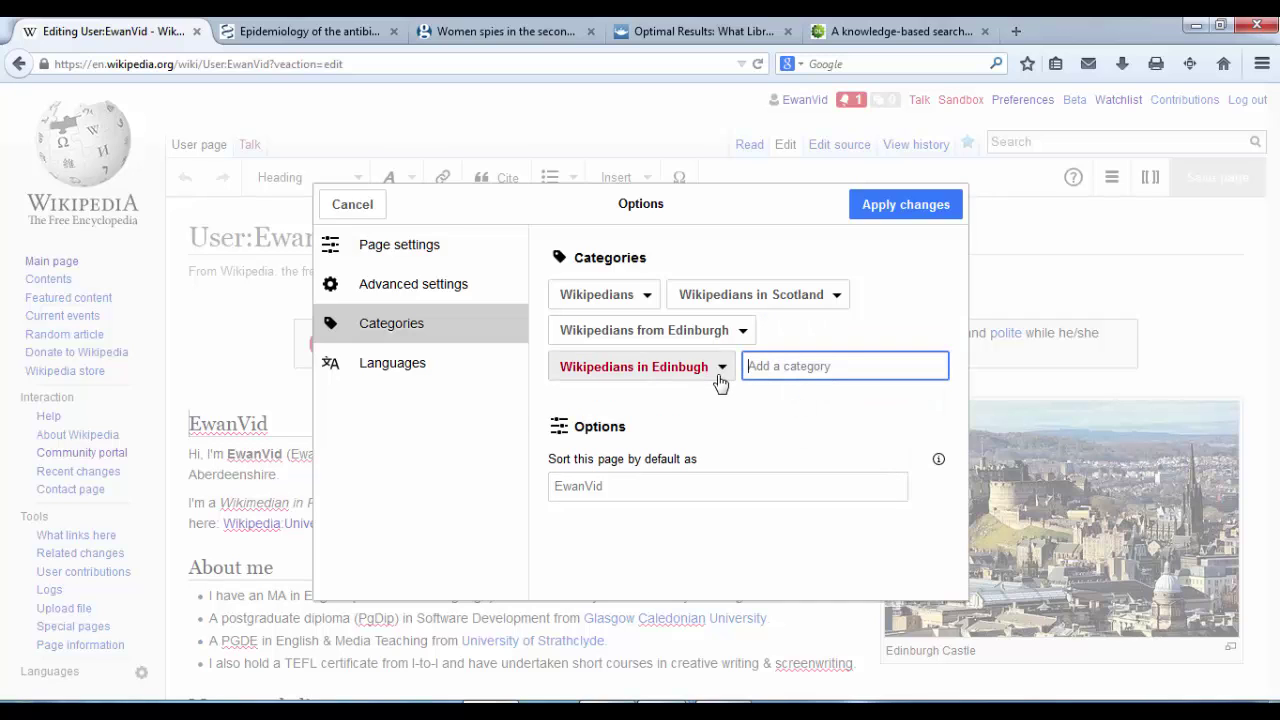
{"action": "left_click", "coordinate": [720, 384]}
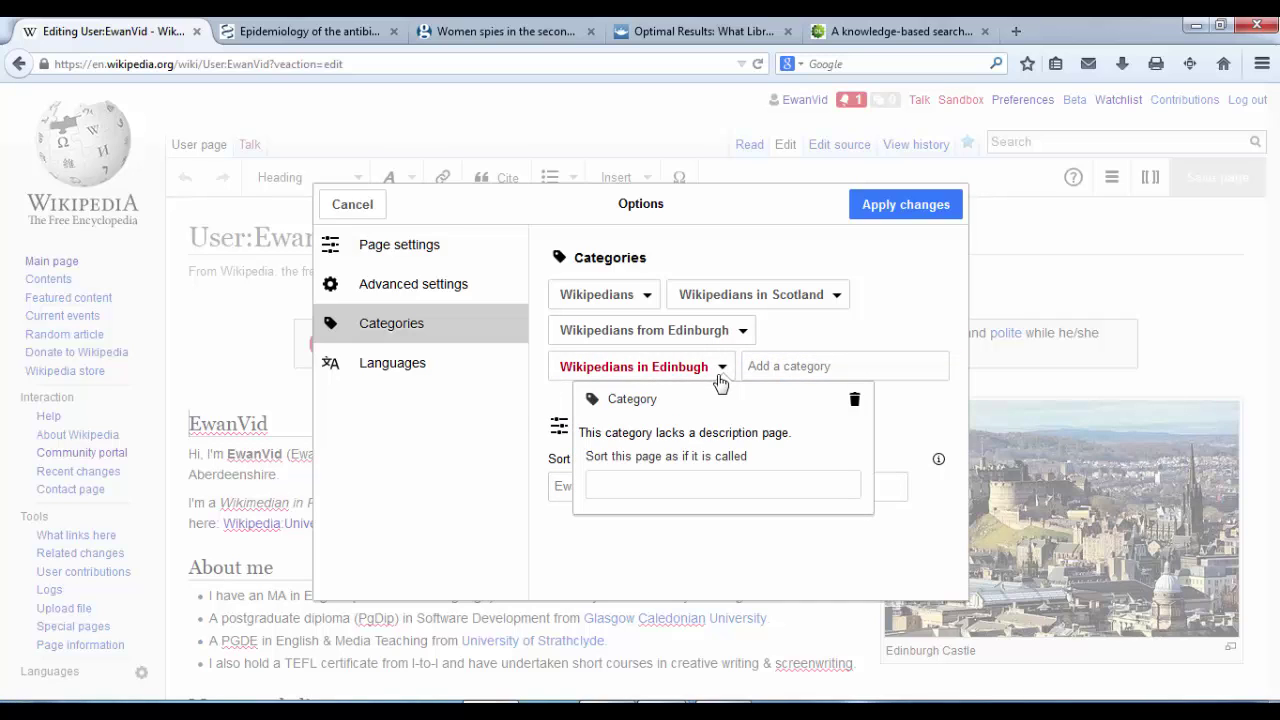
{"action": "left_click", "coordinate": [855, 400]}
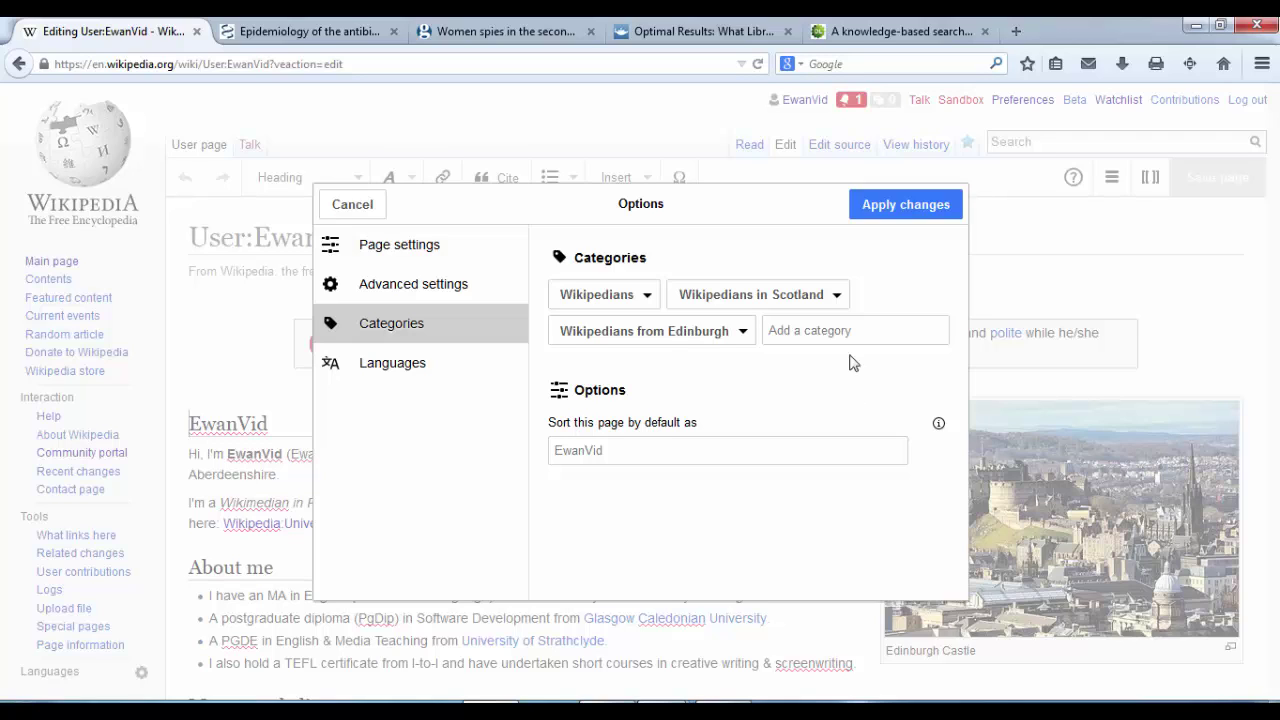
Apply the category changes and save the page with the edit summary "Added categories"
{"action": "left_click", "coordinate": [883, 206]}
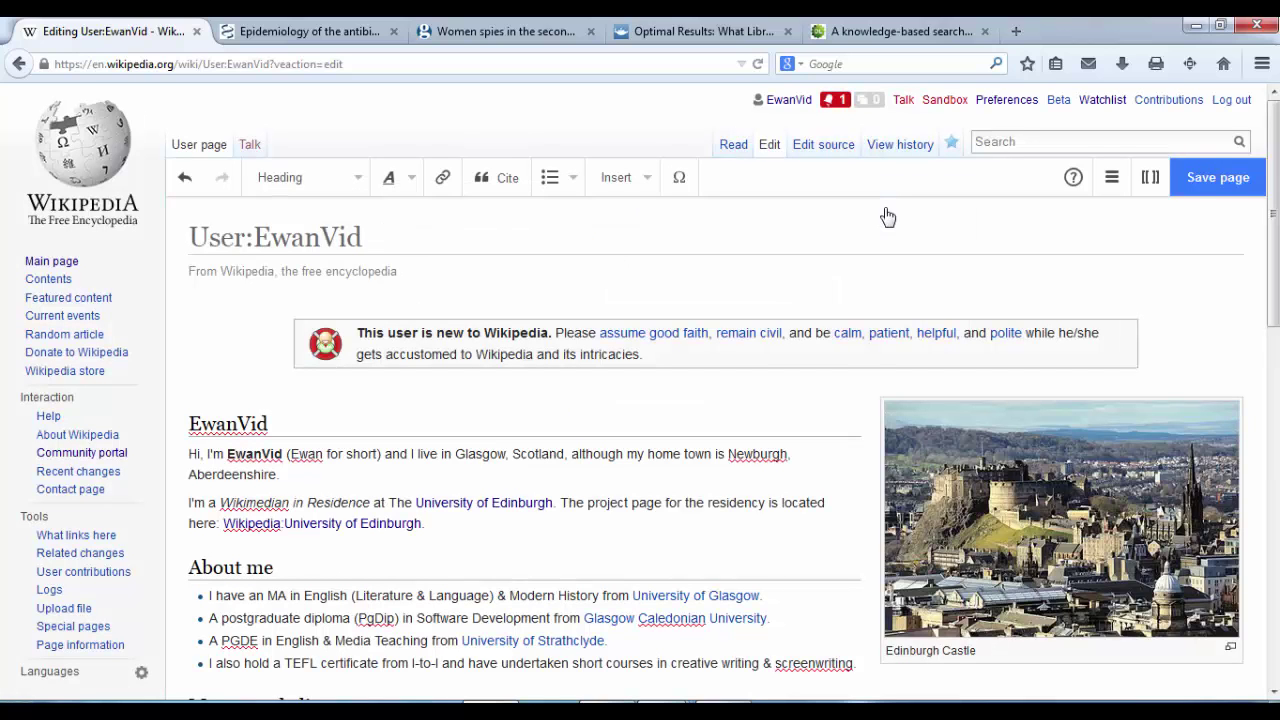
{"action": "left_click", "coordinate": [1180, 185]}
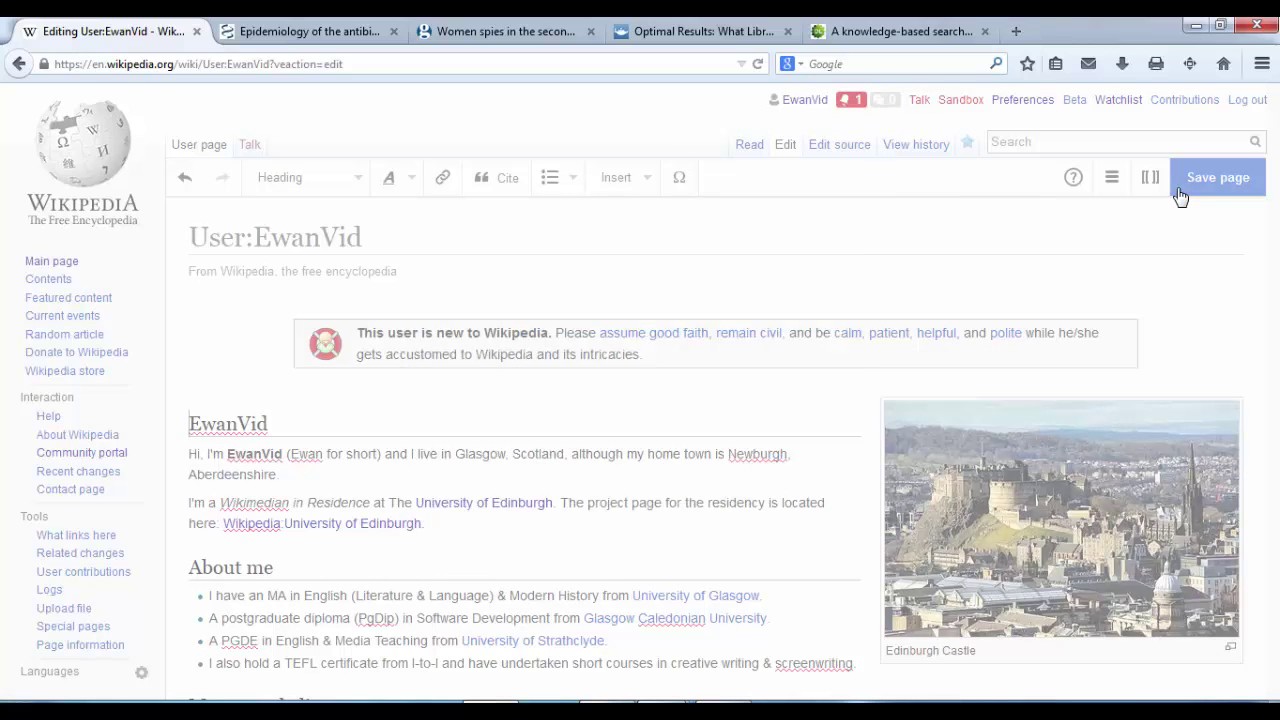
{"action": "type", "text": "Added"}
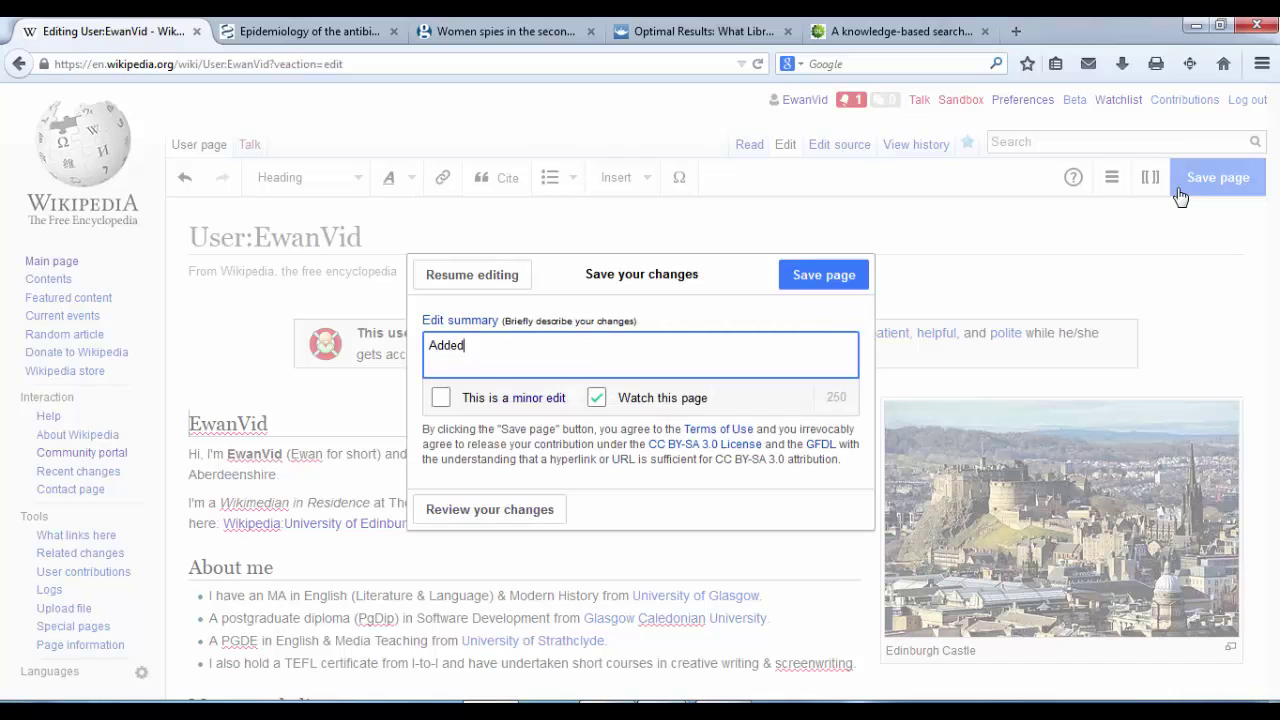
{"action": "type", "text": " categories"}
{"action": "left_click", "coordinate": [846, 276]}
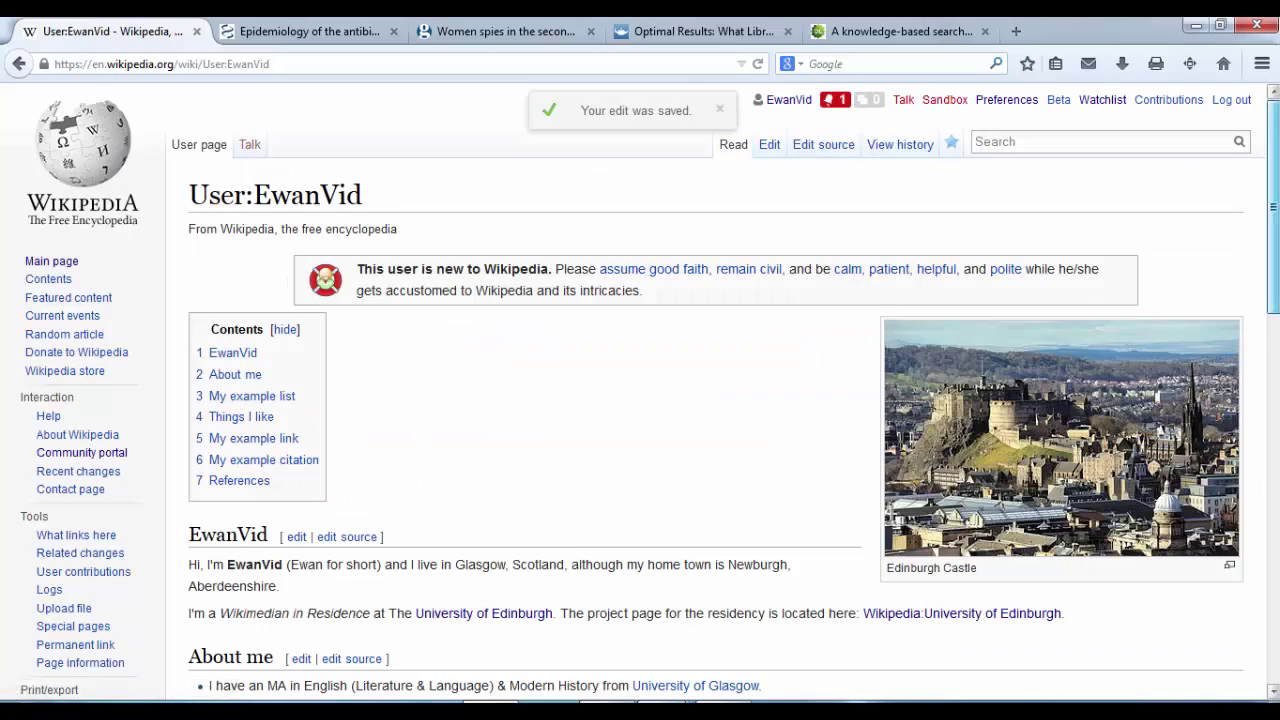
Open the "Wikipedians from Edinburgh" category from the saved page, look through its listed user pages, and return to the user page
{"action": "scroll", "coordinate": [857, 274], "scroll_direction": "down", "scroll_amount": 2}
{"action": "scroll", "coordinate": [716, 390], "scroll_direction": "down", "scroll_amount": 5}
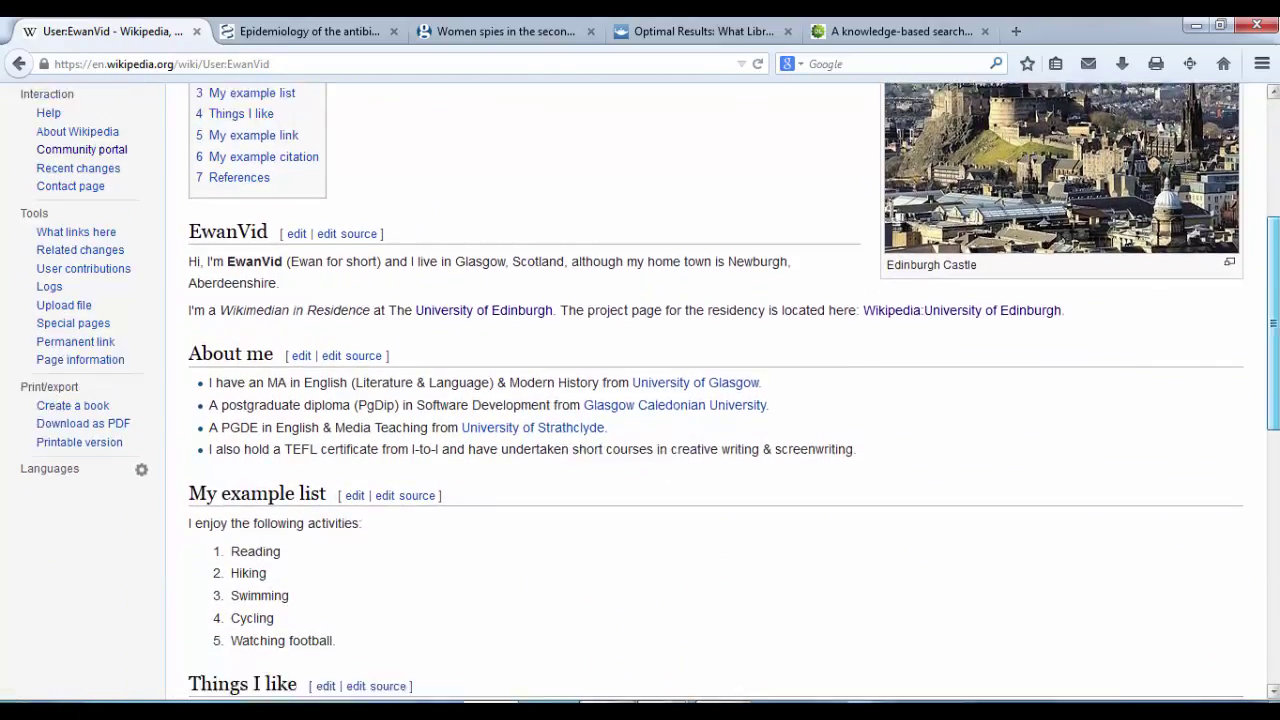
{"action": "scroll", "coordinate": [716, 390], "scroll_direction": "down", "scroll_amount": 9}
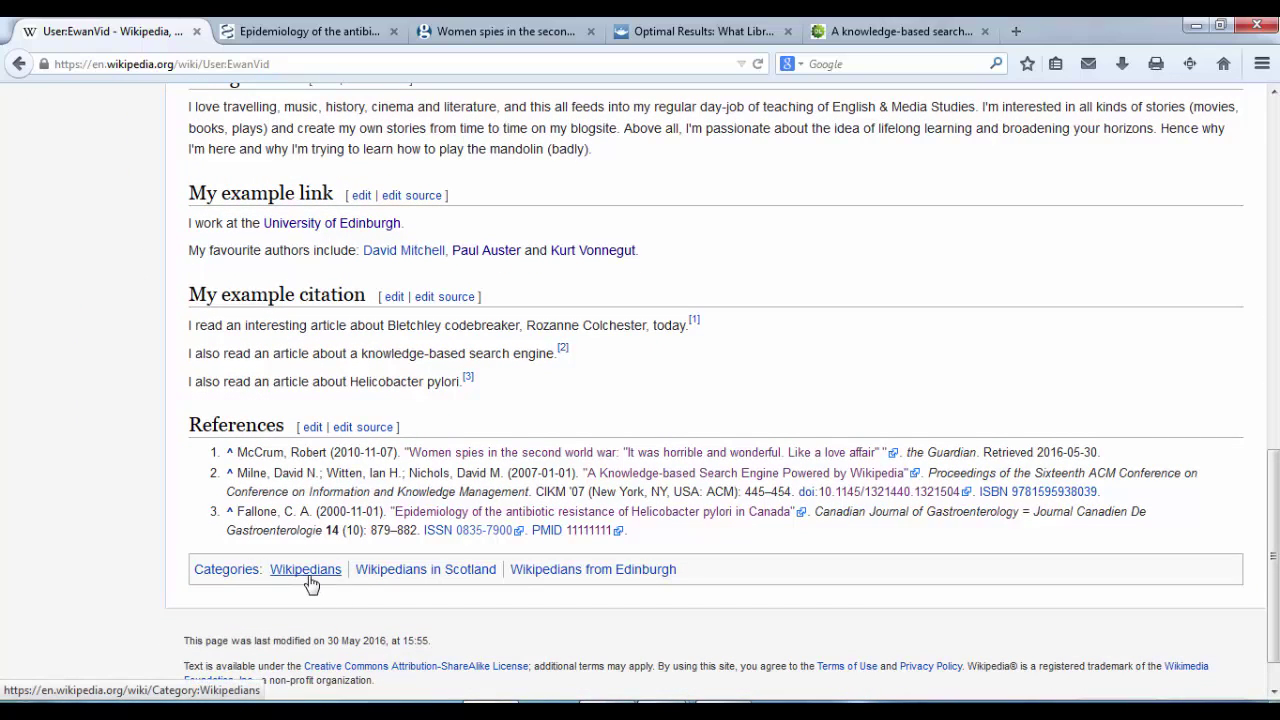
{"action": "left_click", "coordinate": [561, 576]}
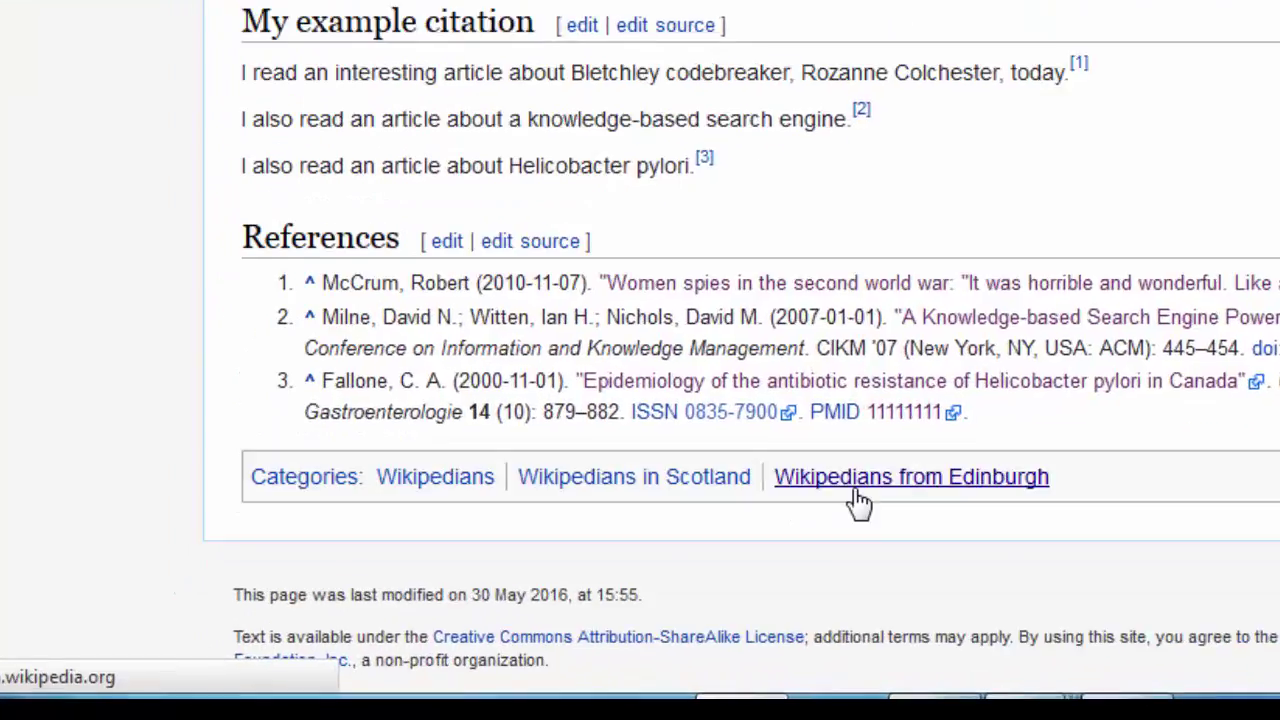
{"action": "scroll", "coordinate": [640, 340], "scroll_direction": "down", "scroll_amount": 10}
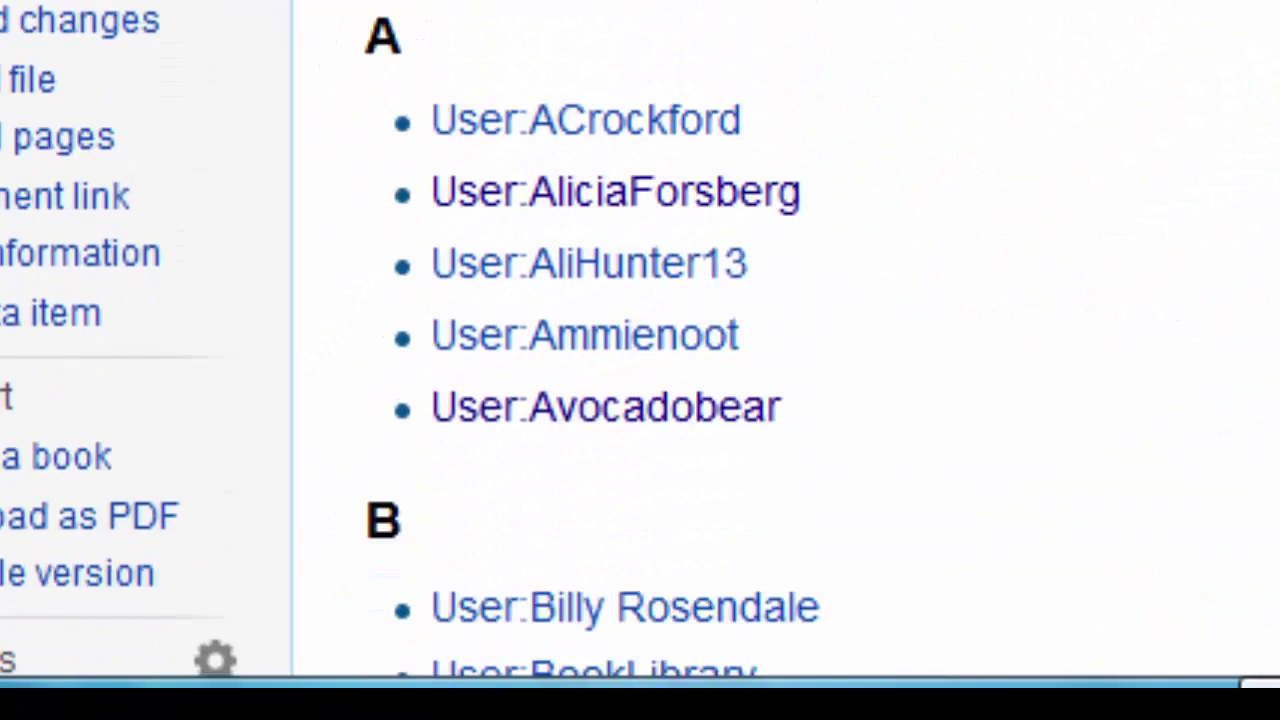
{"action": "scroll", "coordinate": [597, 410], "scroll_direction": "down", "scroll_amount": 5}
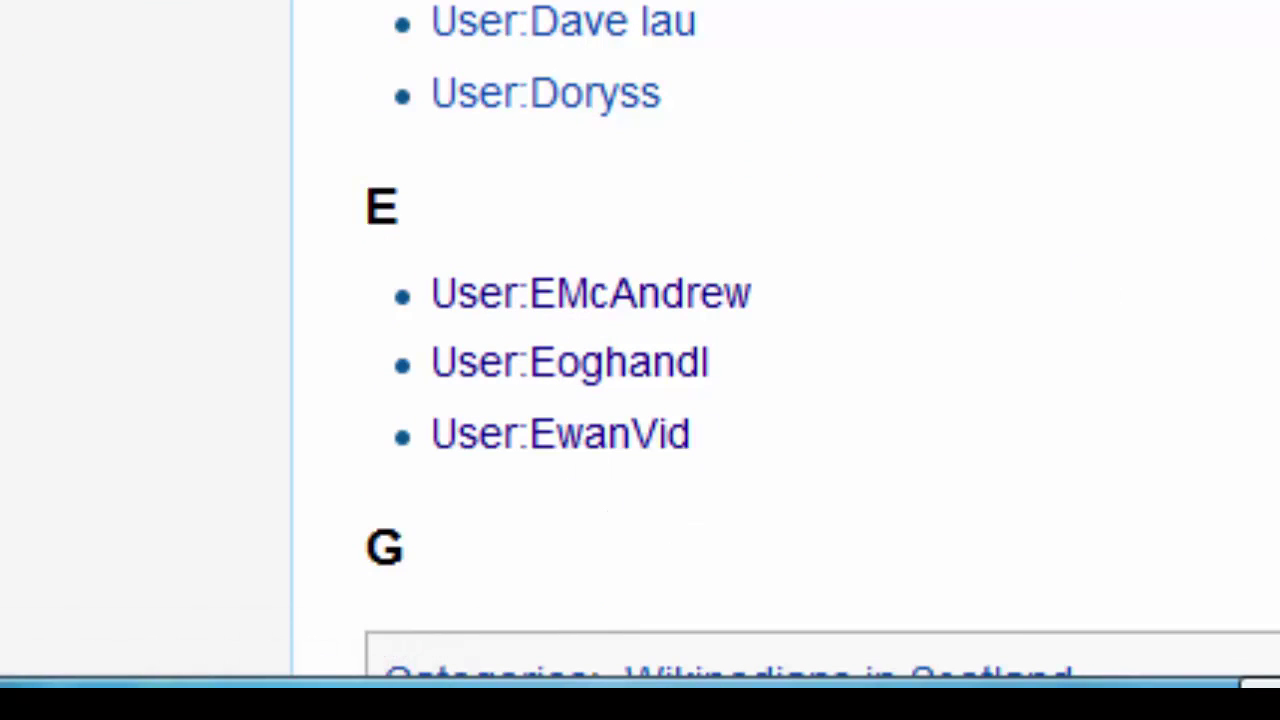
{"action": "scroll", "coordinate": [640, 360], "scroll_direction": "up", "scroll_amount": 10}
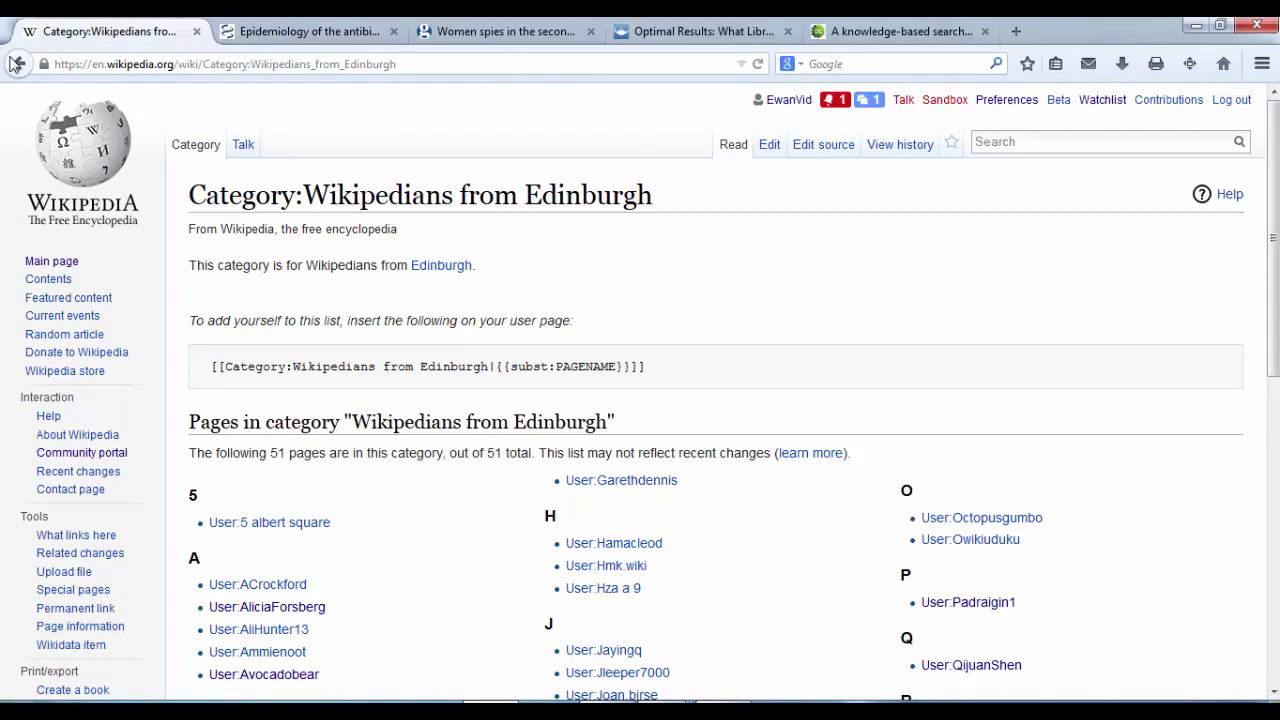
{"action": "left_click", "coordinate": [17, 64]}
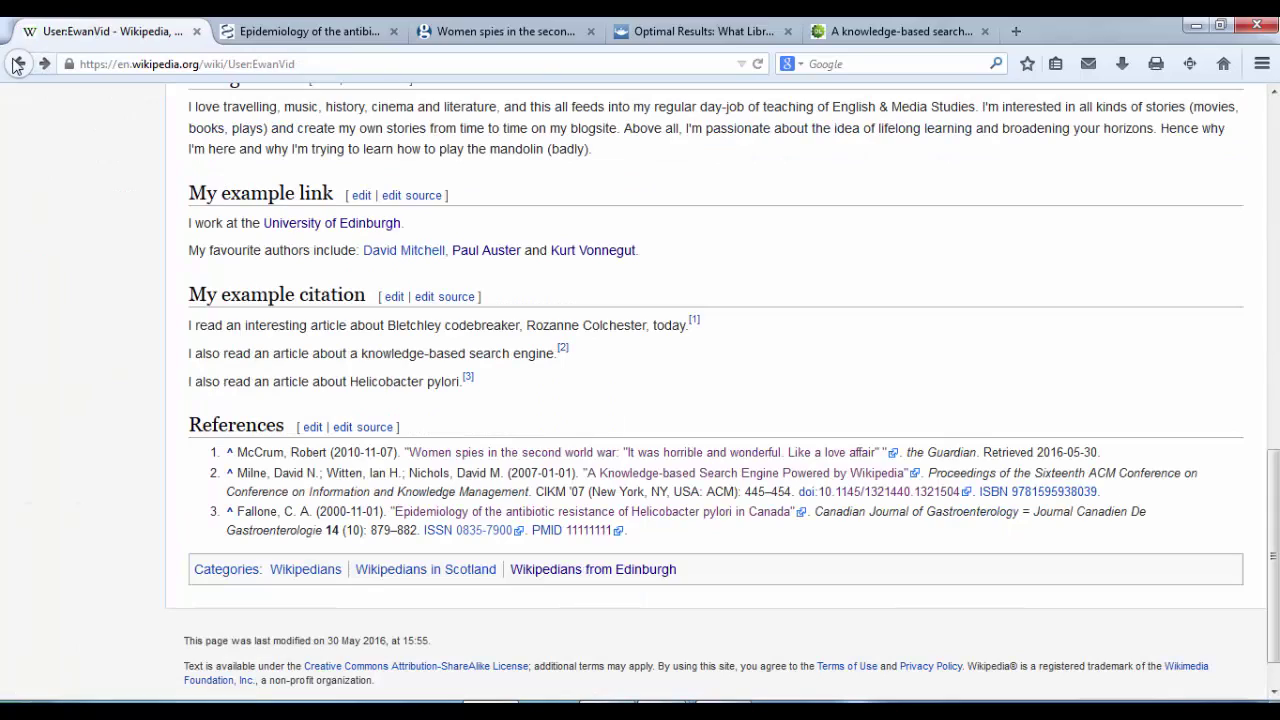
Look up category suggestions in the Wikipedia search for "Category:Wikipedians from", then dismiss them
{"action": "left_click_drag", "start_coordinate": [1277, 487], "coordinate": [1257, 114]}
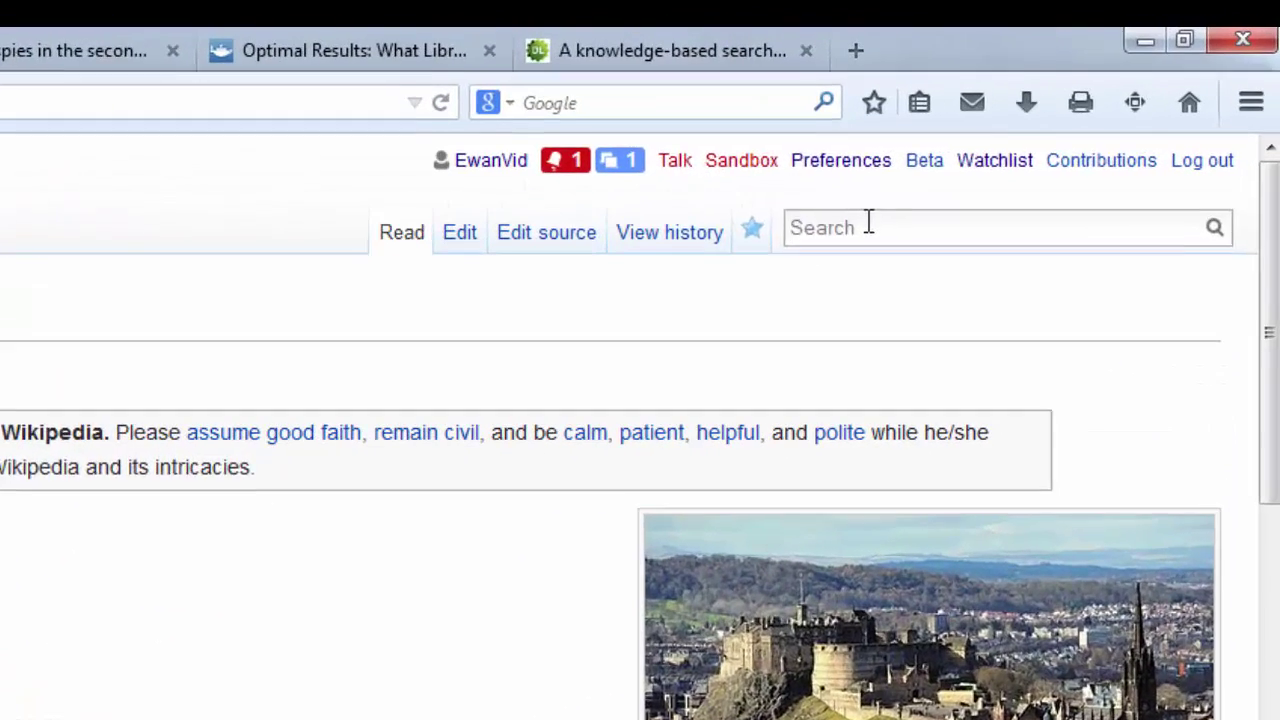
{"action": "left_click", "coordinate": [869, 224]}
{"action": "type", "text": "C"}
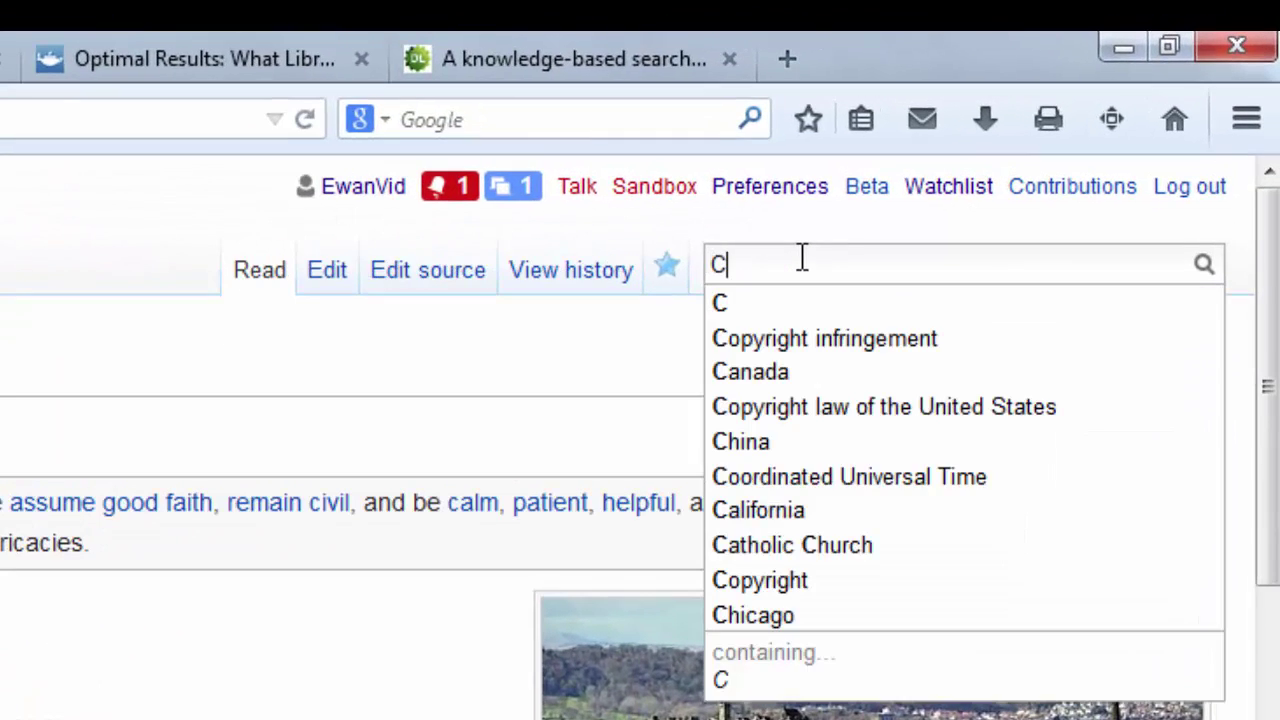
{"action": "type", "text": "at"}
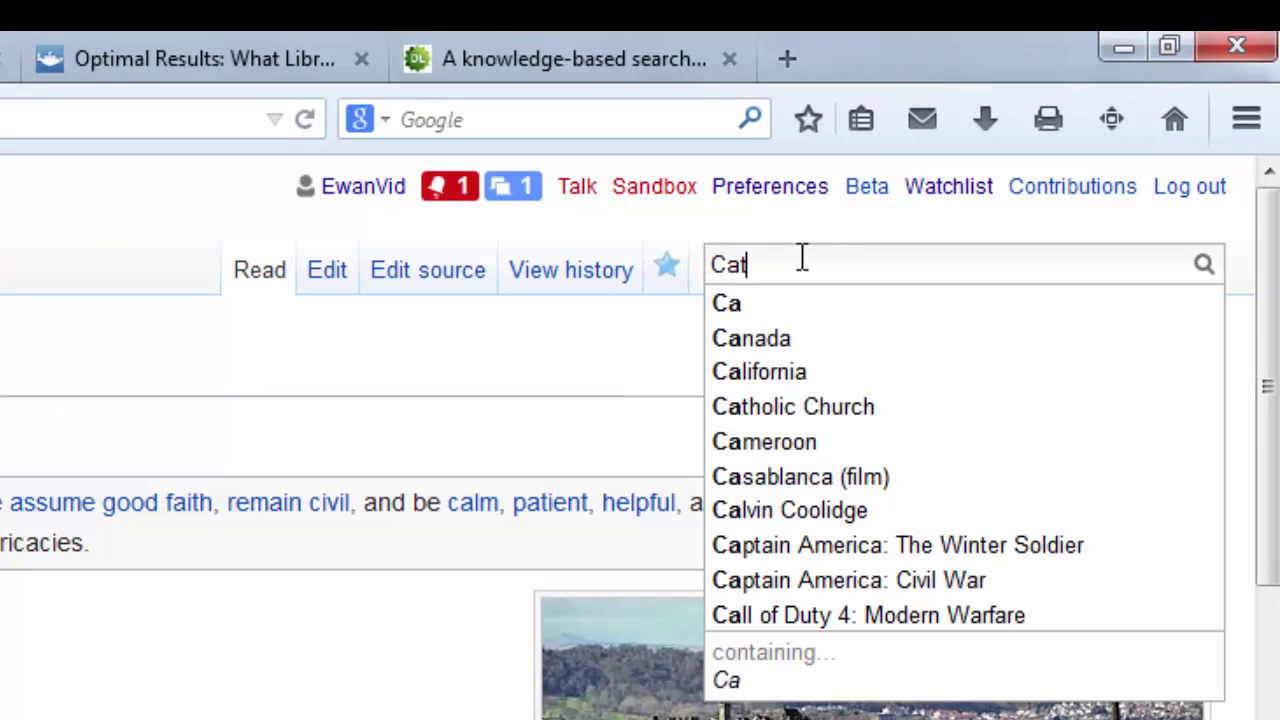
{"action": "type", "text": "egory:"}
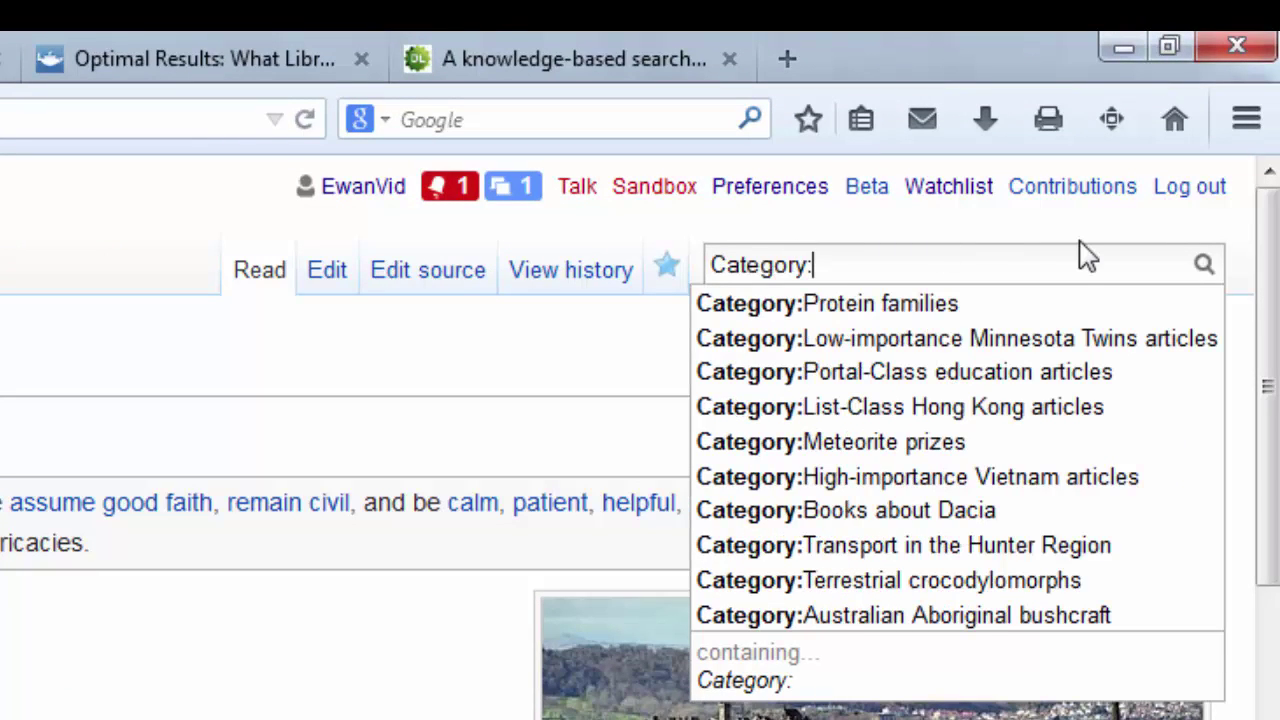
{"action": "type", "text": "Wikipedia"}
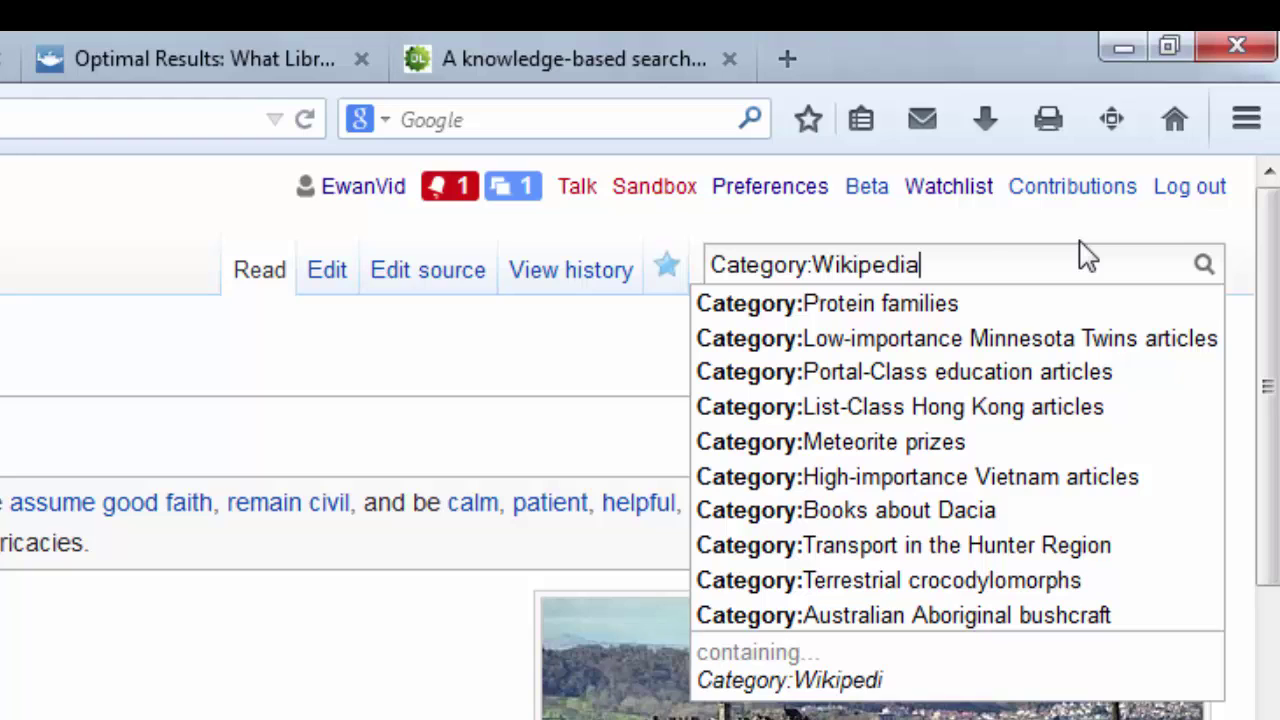
{"action": "type", "text": "ns"}
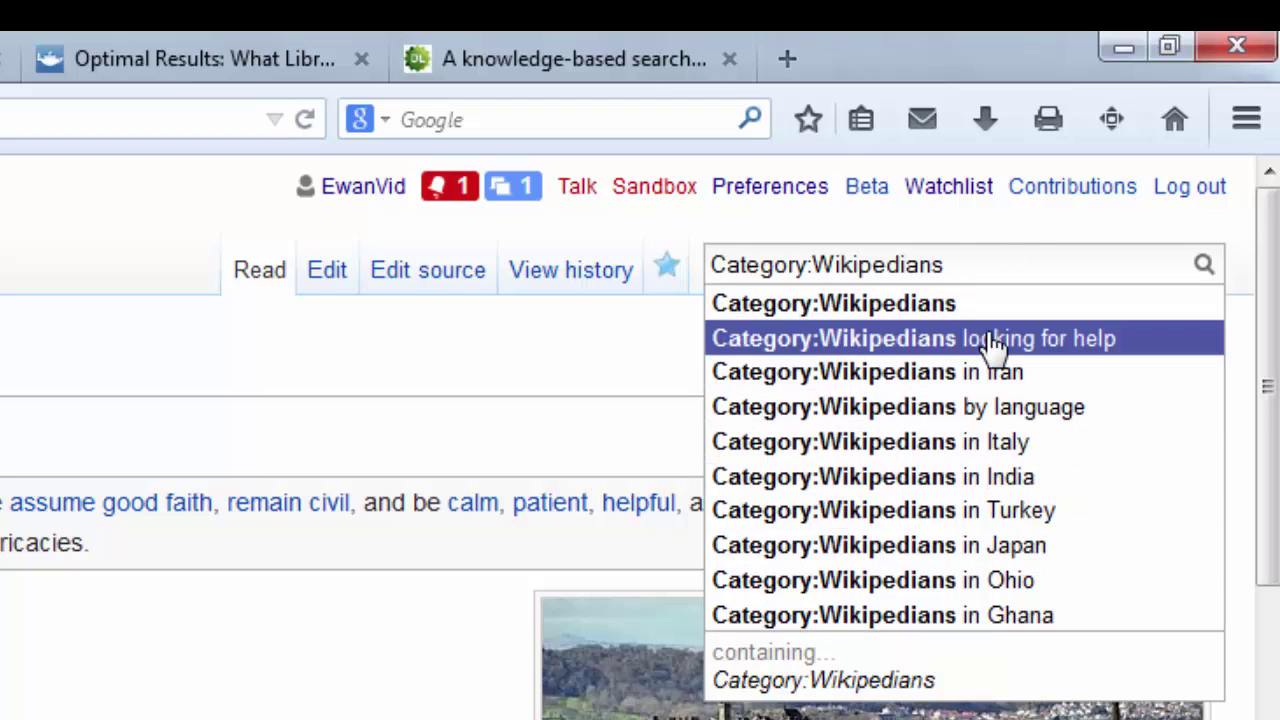
{"action": "type", "text": " from"}
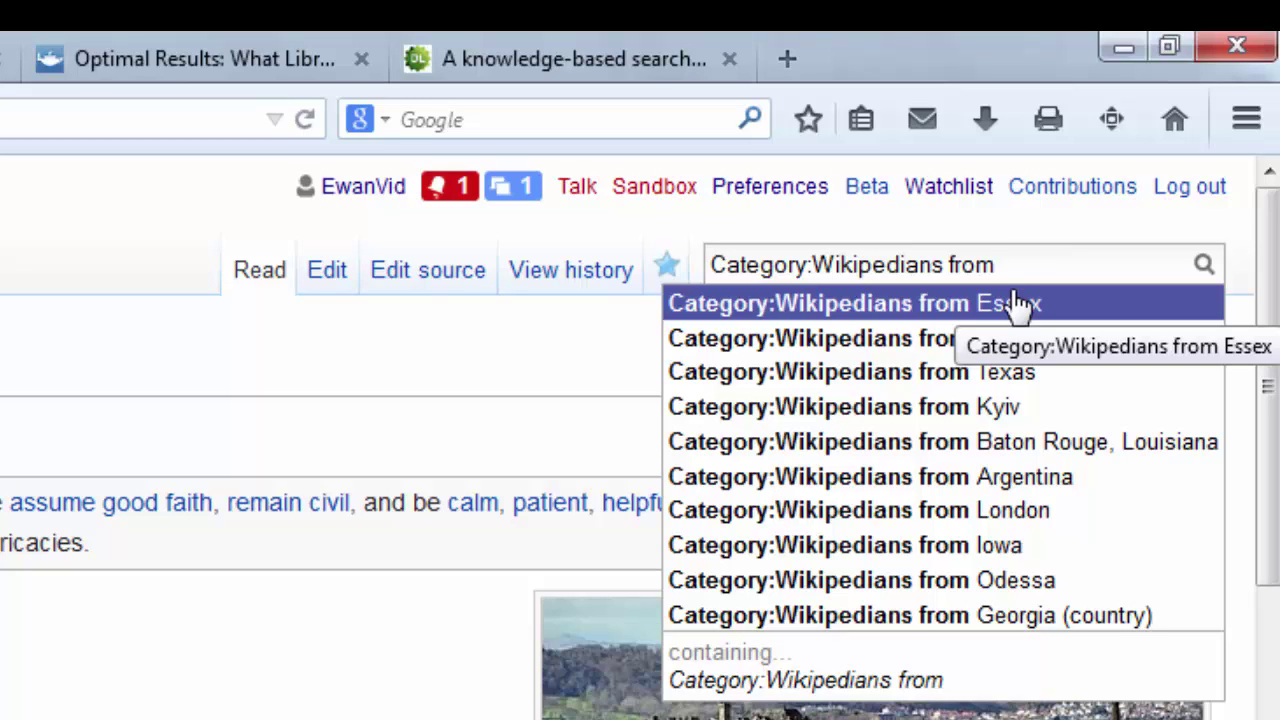
{"action": "left_click", "coordinate": [425, 395]}
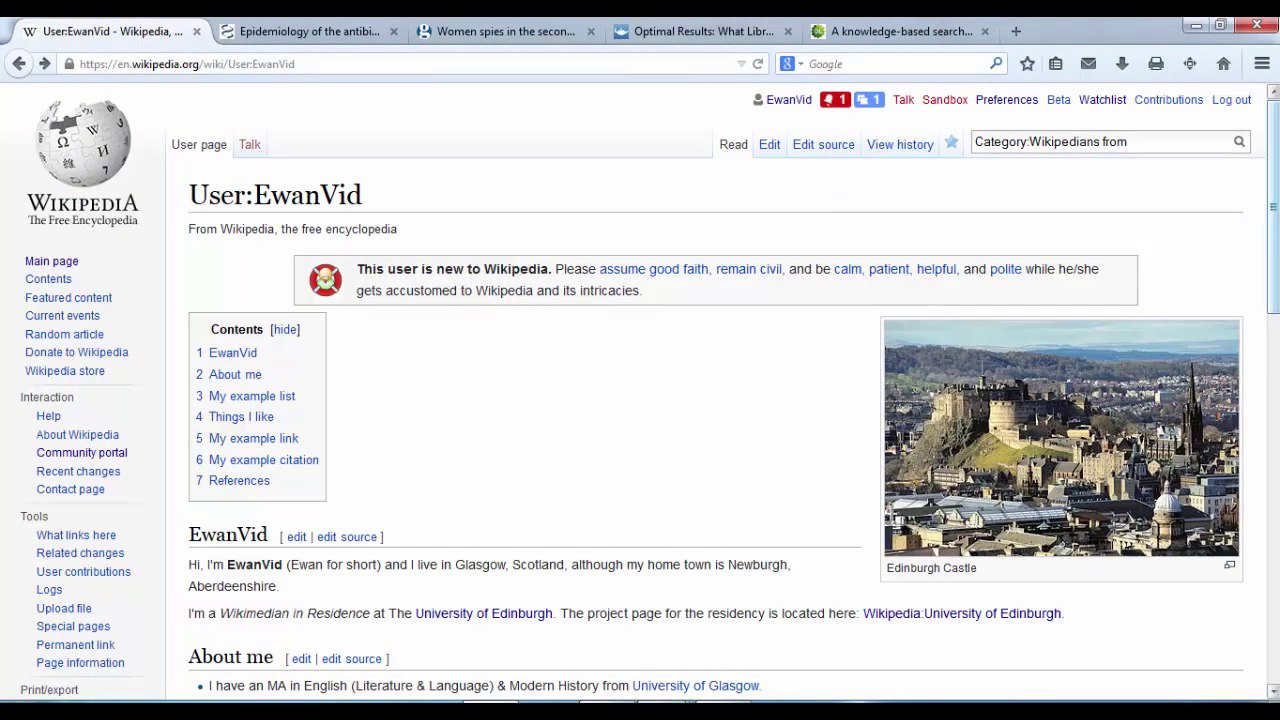
Review the categories listed at the end of the user page
{"action": "scroll", "coordinate": [1273, 232], "scroll_direction": "down", "scroll_amount": 10}
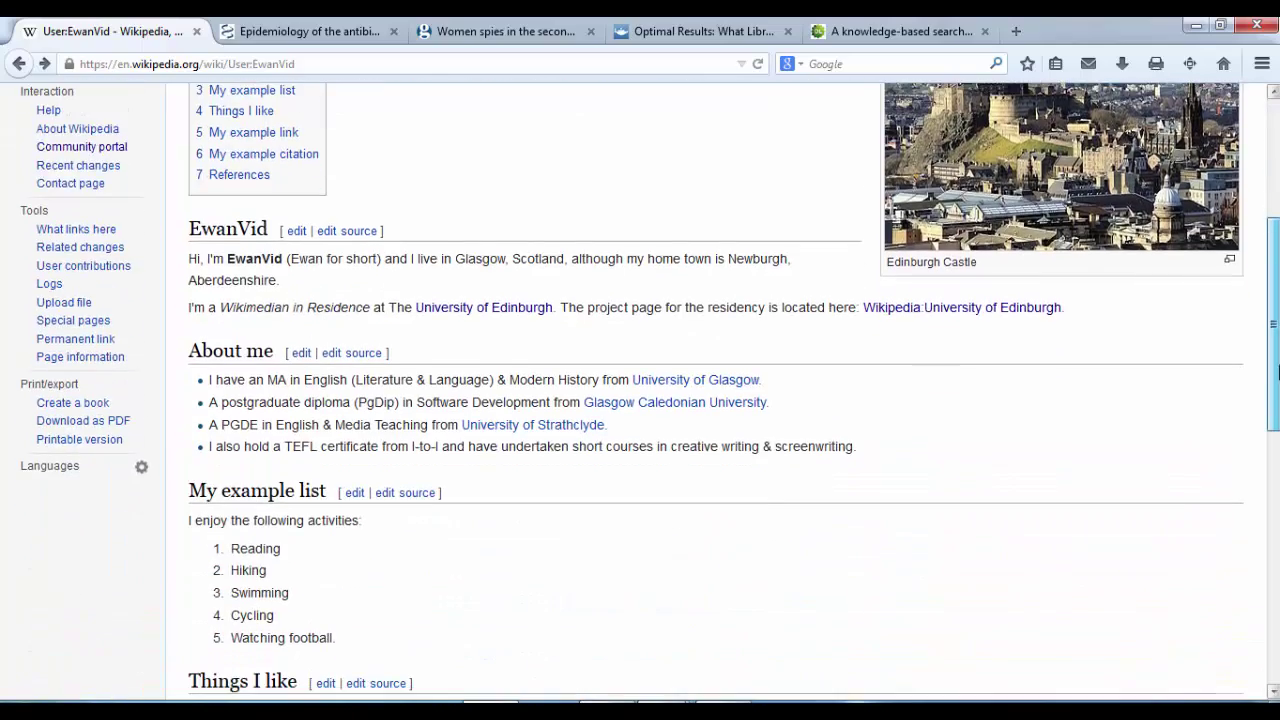
{"action": "scroll", "coordinate": [640, 390], "scroll_direction": "down", "scroll_amount": 5}
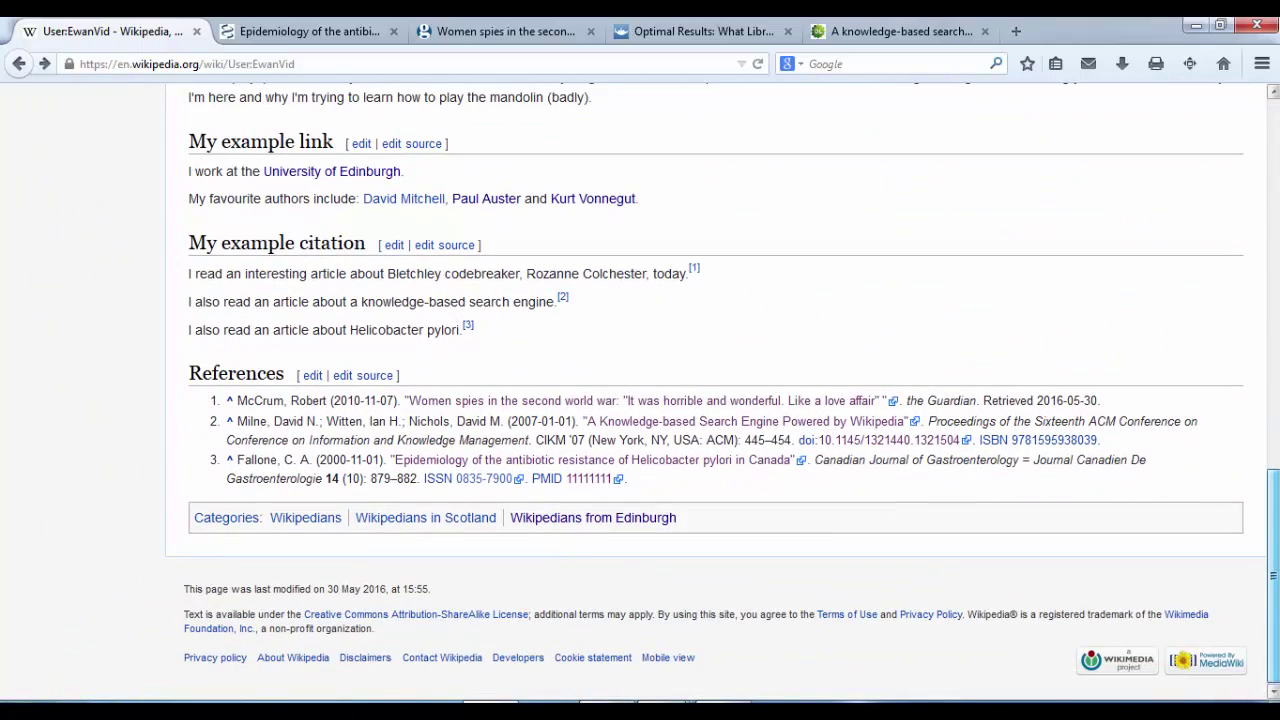